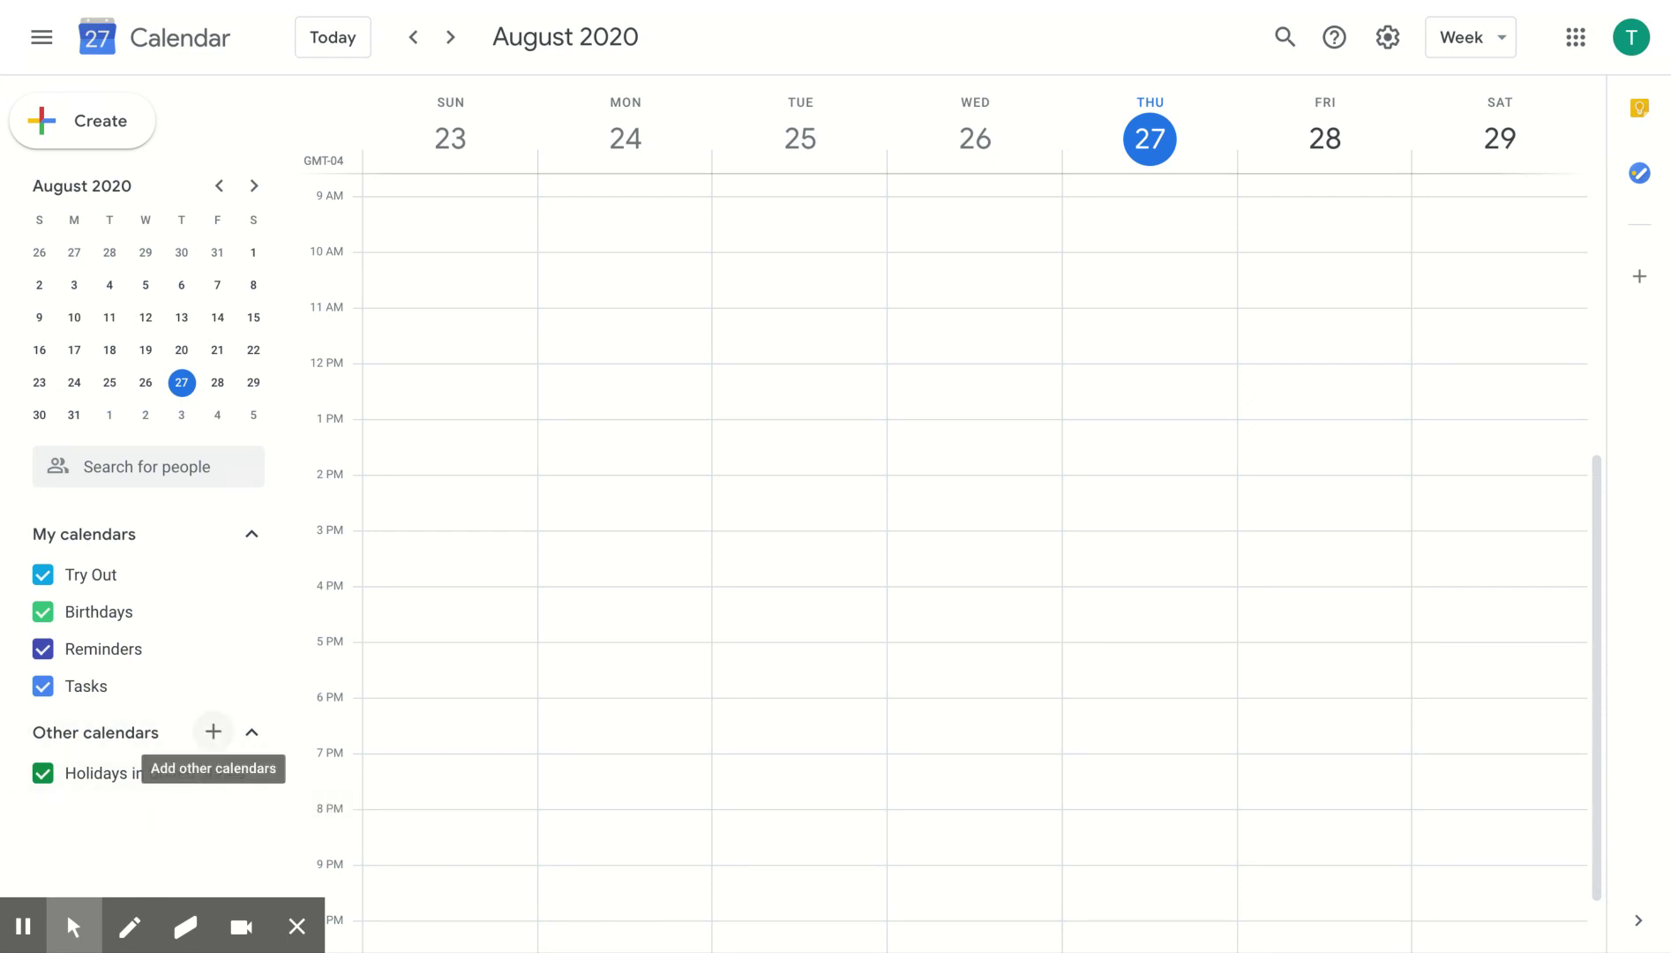
Create a new calendar named "new calendar 1" and return to the weekly calendar view.
click(216, 733)
click(269, 788)
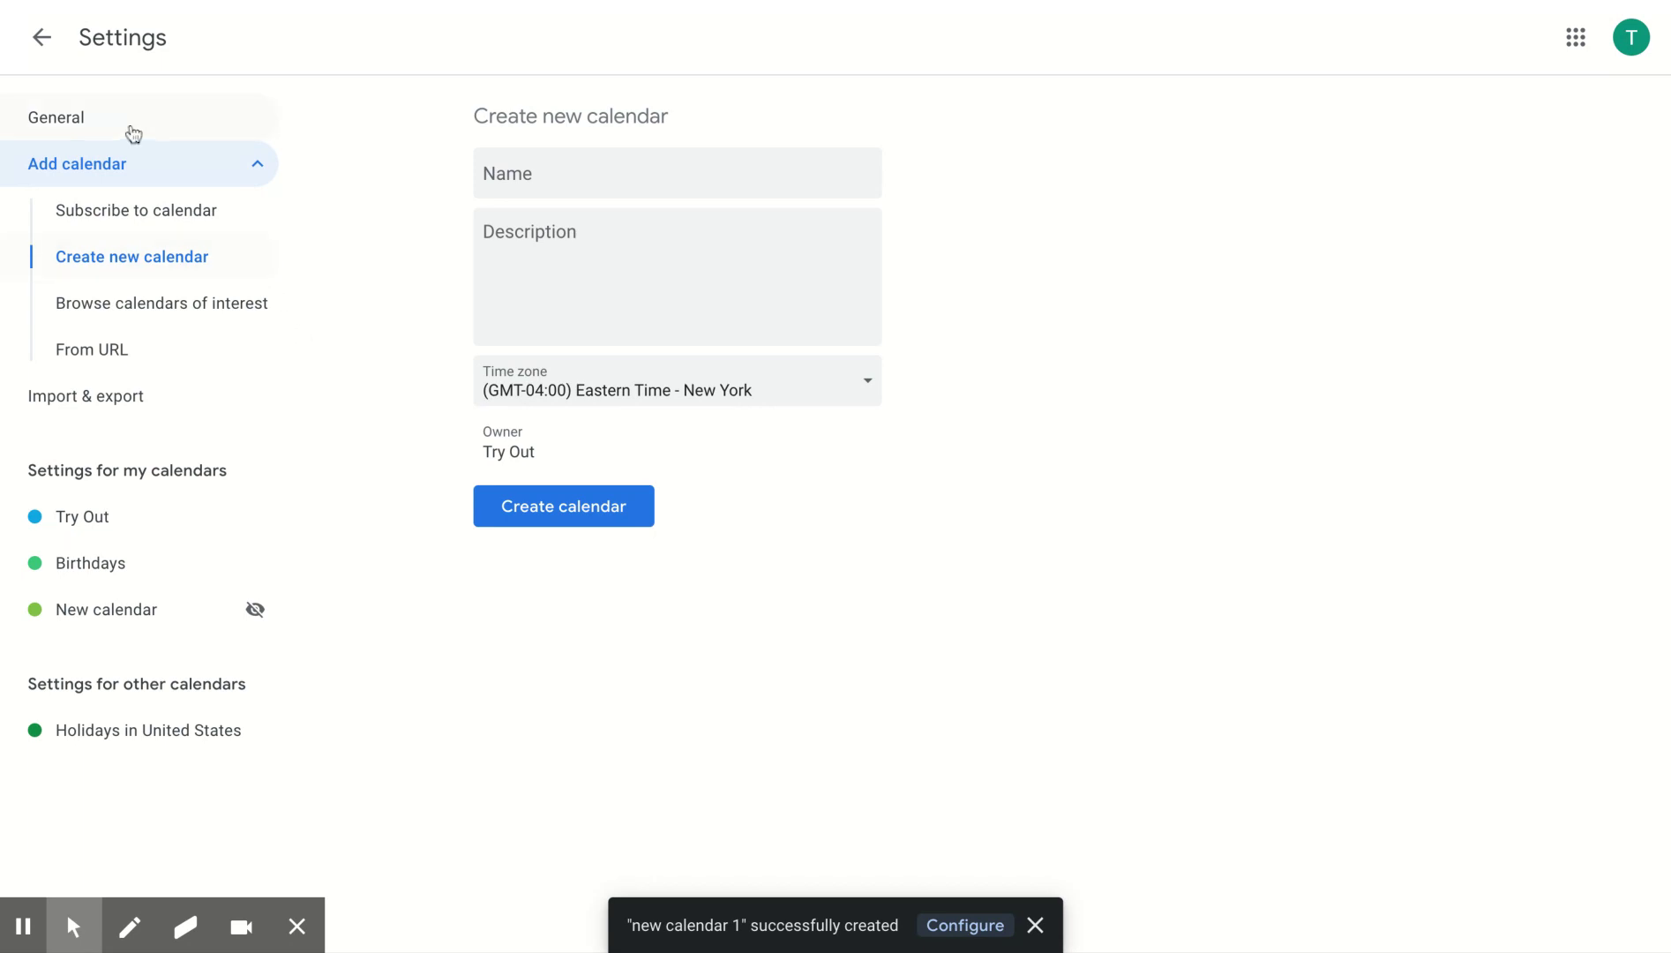
click(44, 45)
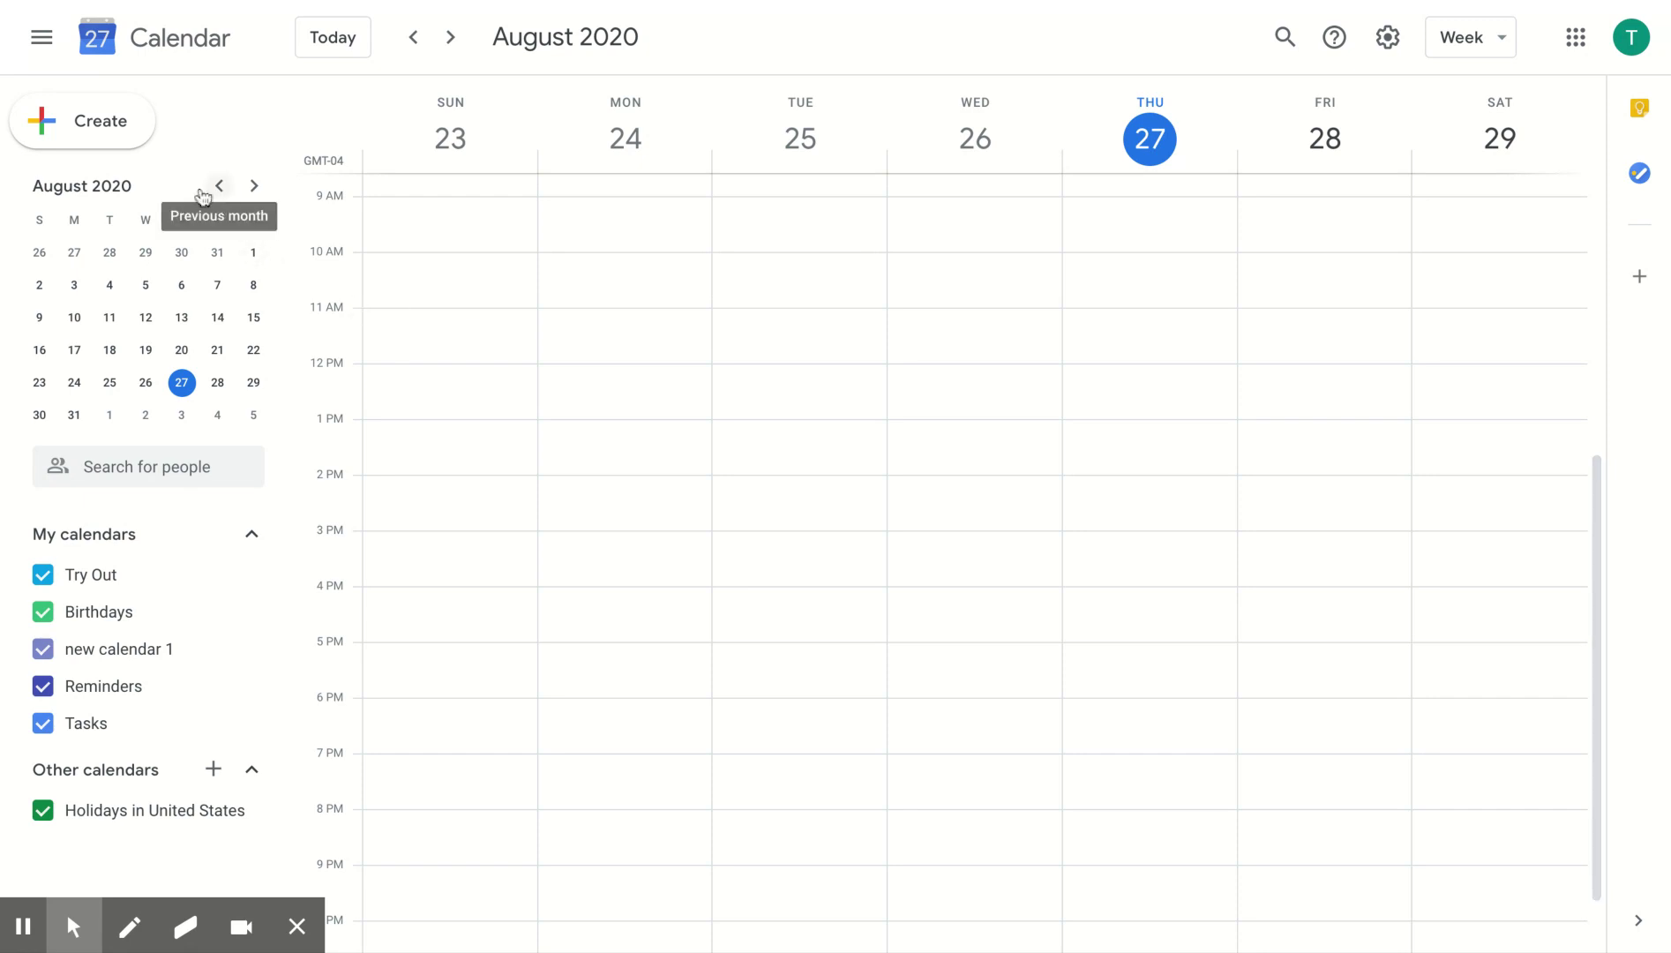
Create an untitled event on Thursday, August 27, from 2:30 to 3:30am.
click(110, 133)
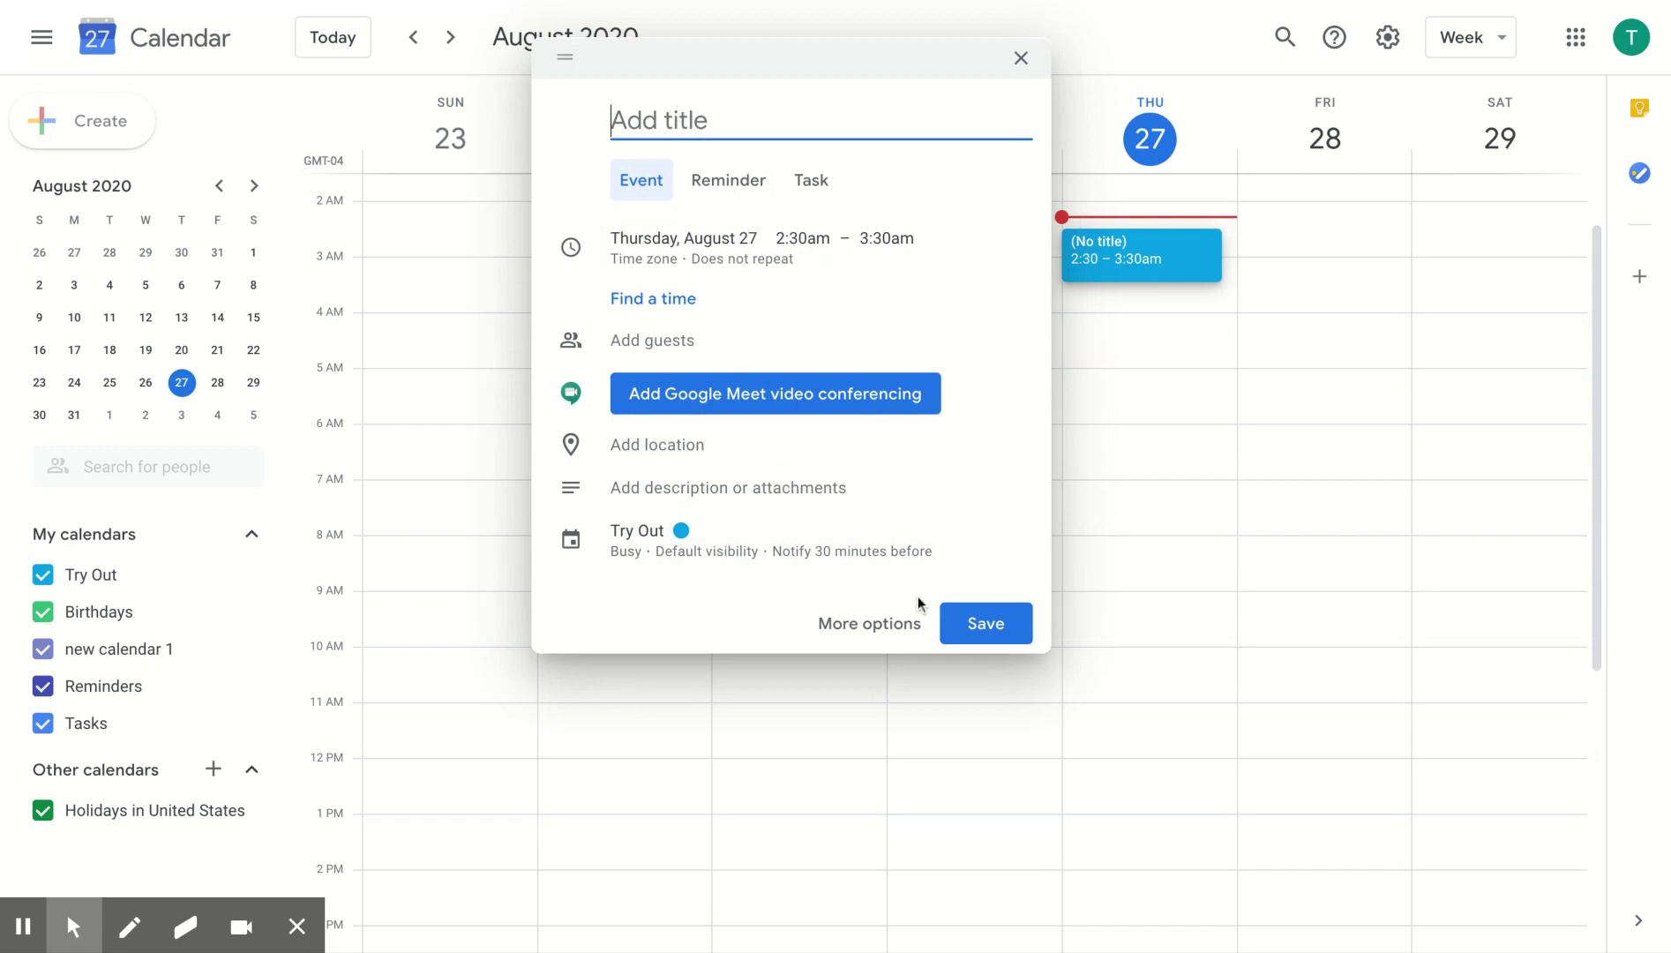
click(969, 625)
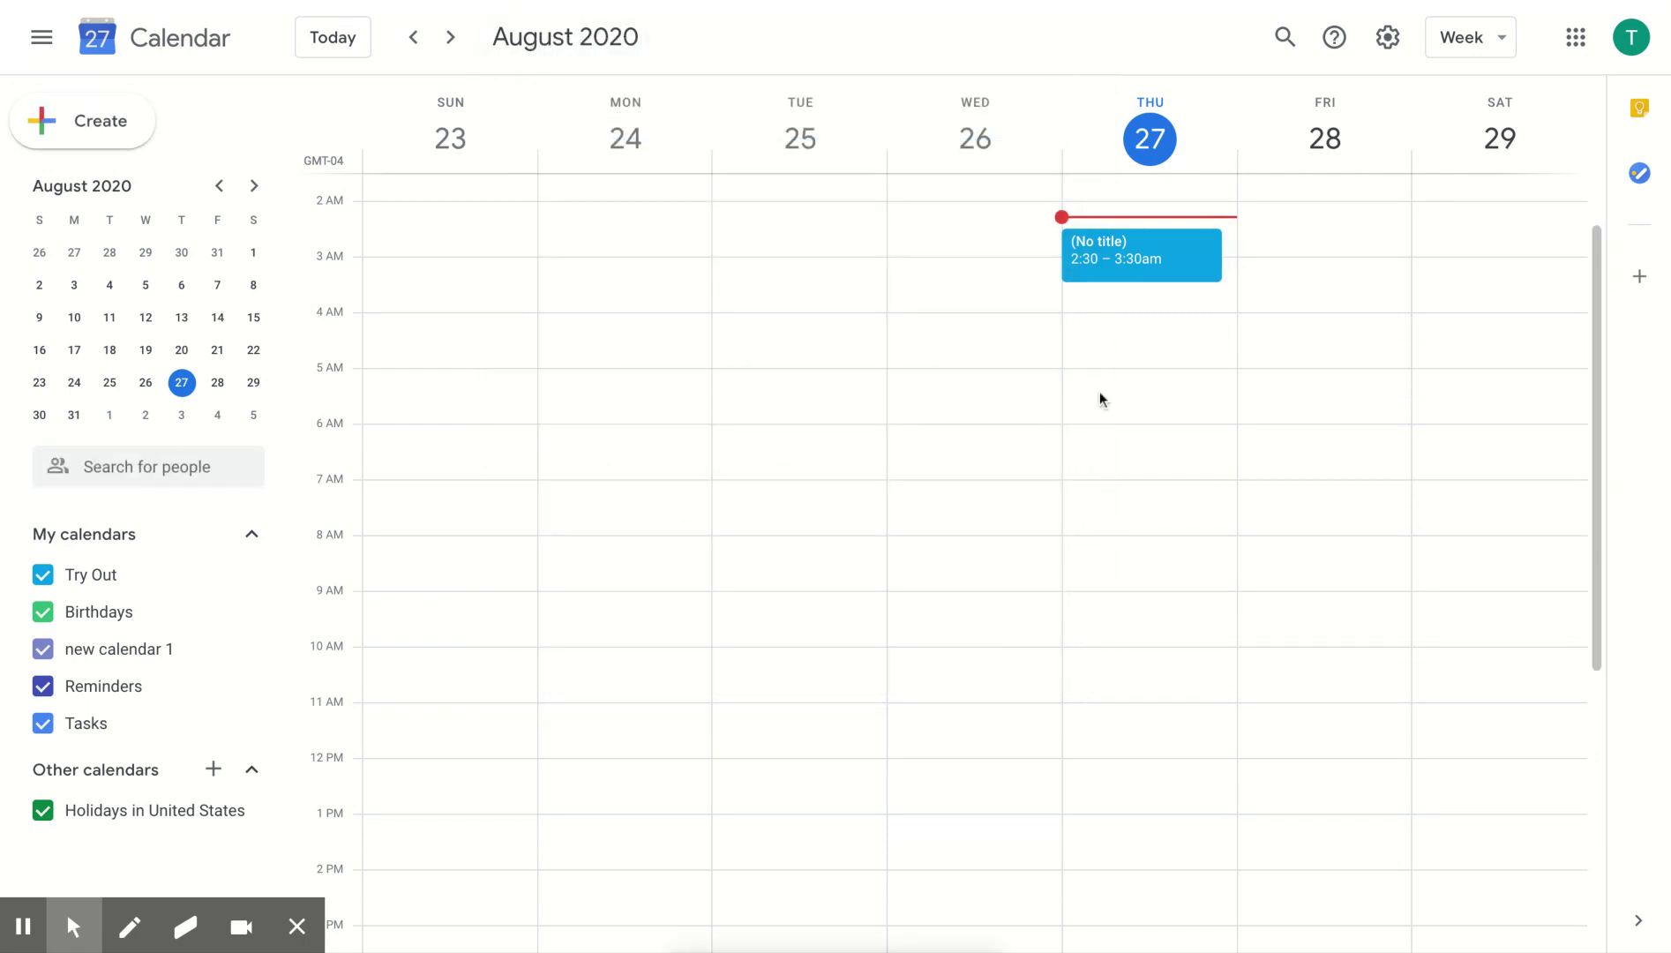
Move the untitled Thursday event to Friday, August 28, 12:45–1:45pm, and delete it.
drag(1118, 258, 1386, 823)
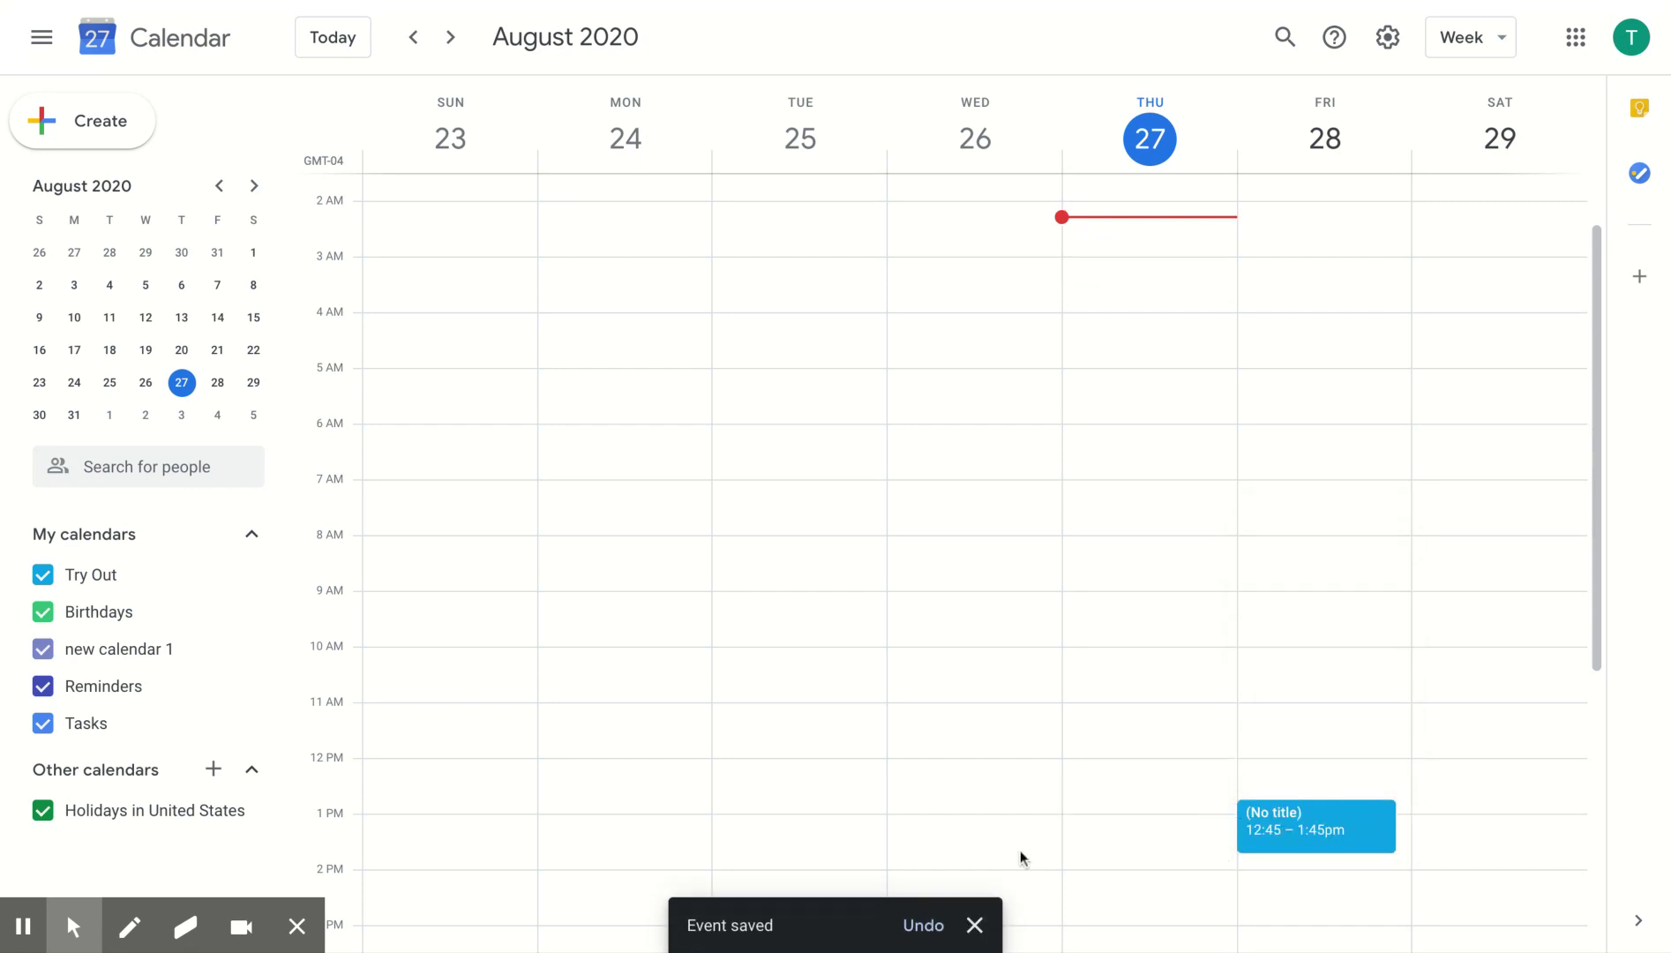
key(Delete)
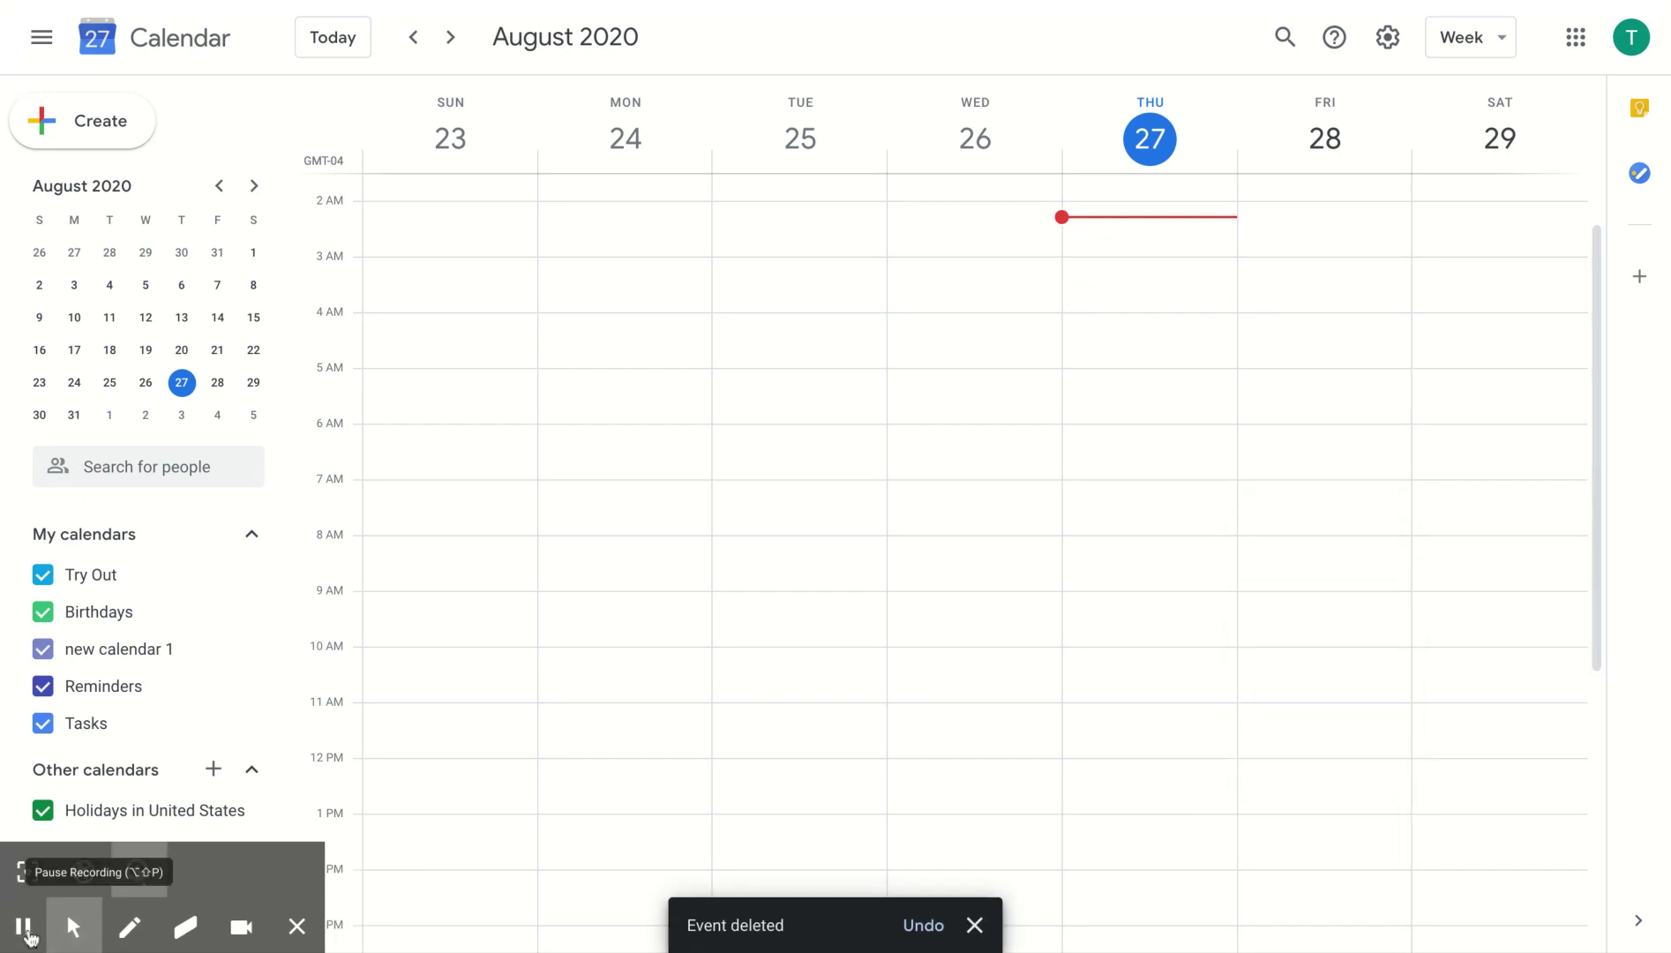
Create a "Practice" event on Thursday, August 27, 4:15–6:15pm, repeating every weekday (Monday to Friday).
scroll(862, 474, down, 4)
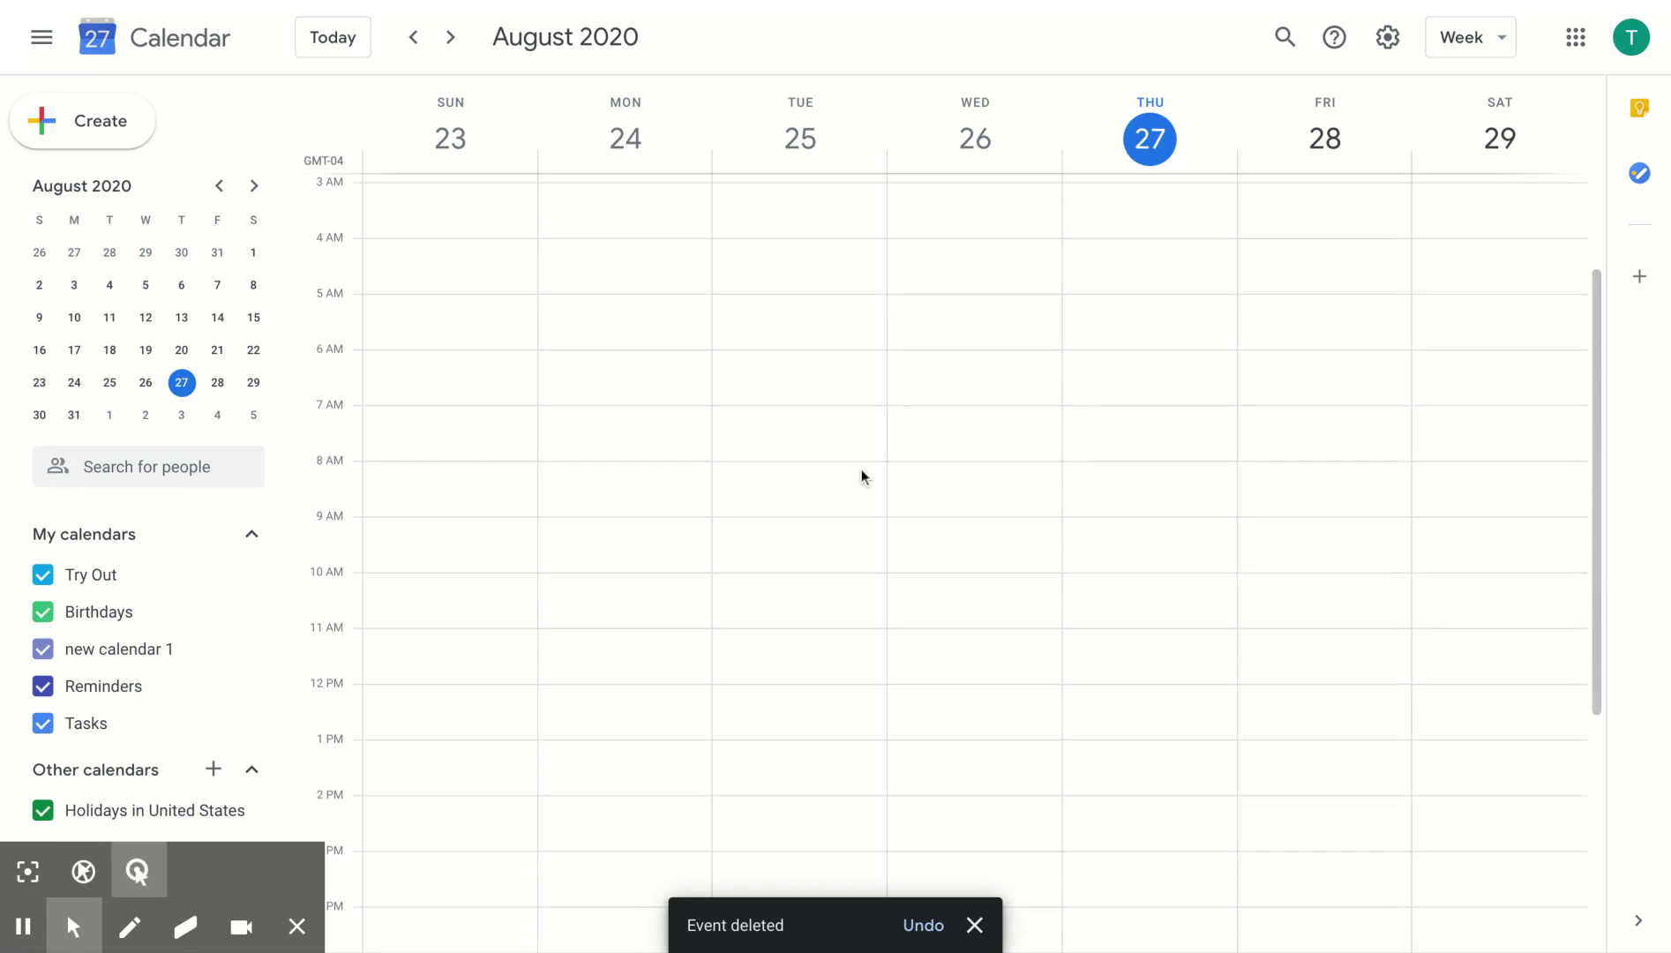
scroll(862, 477, down, 4)
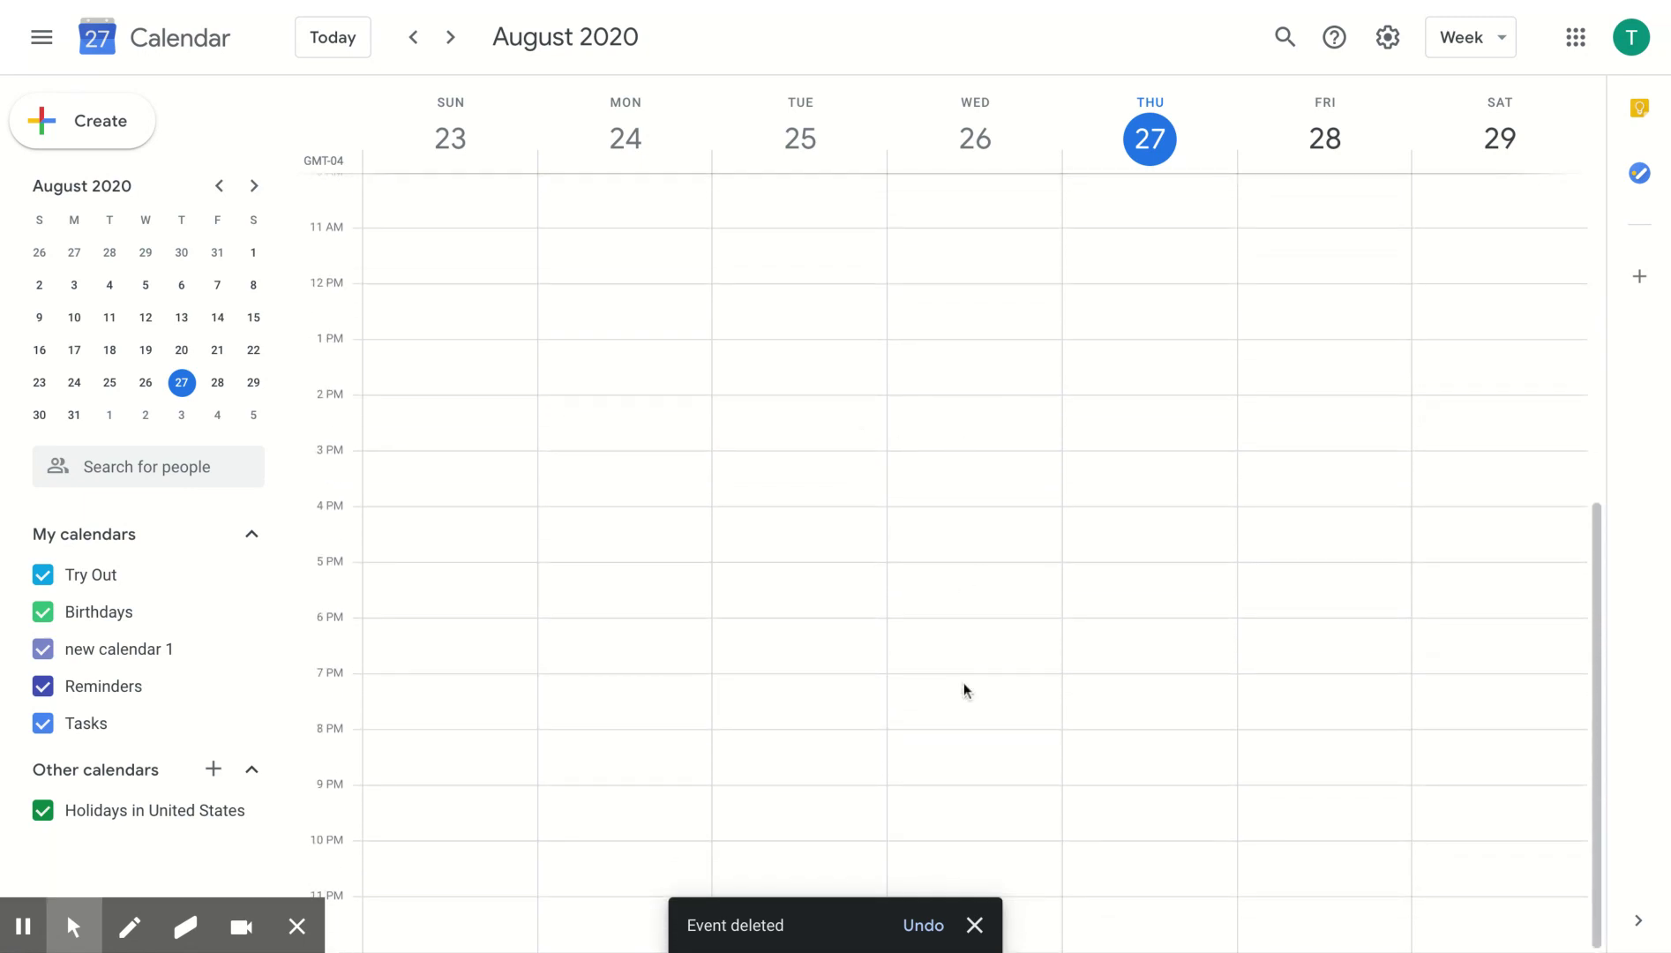
click(1085, 523)
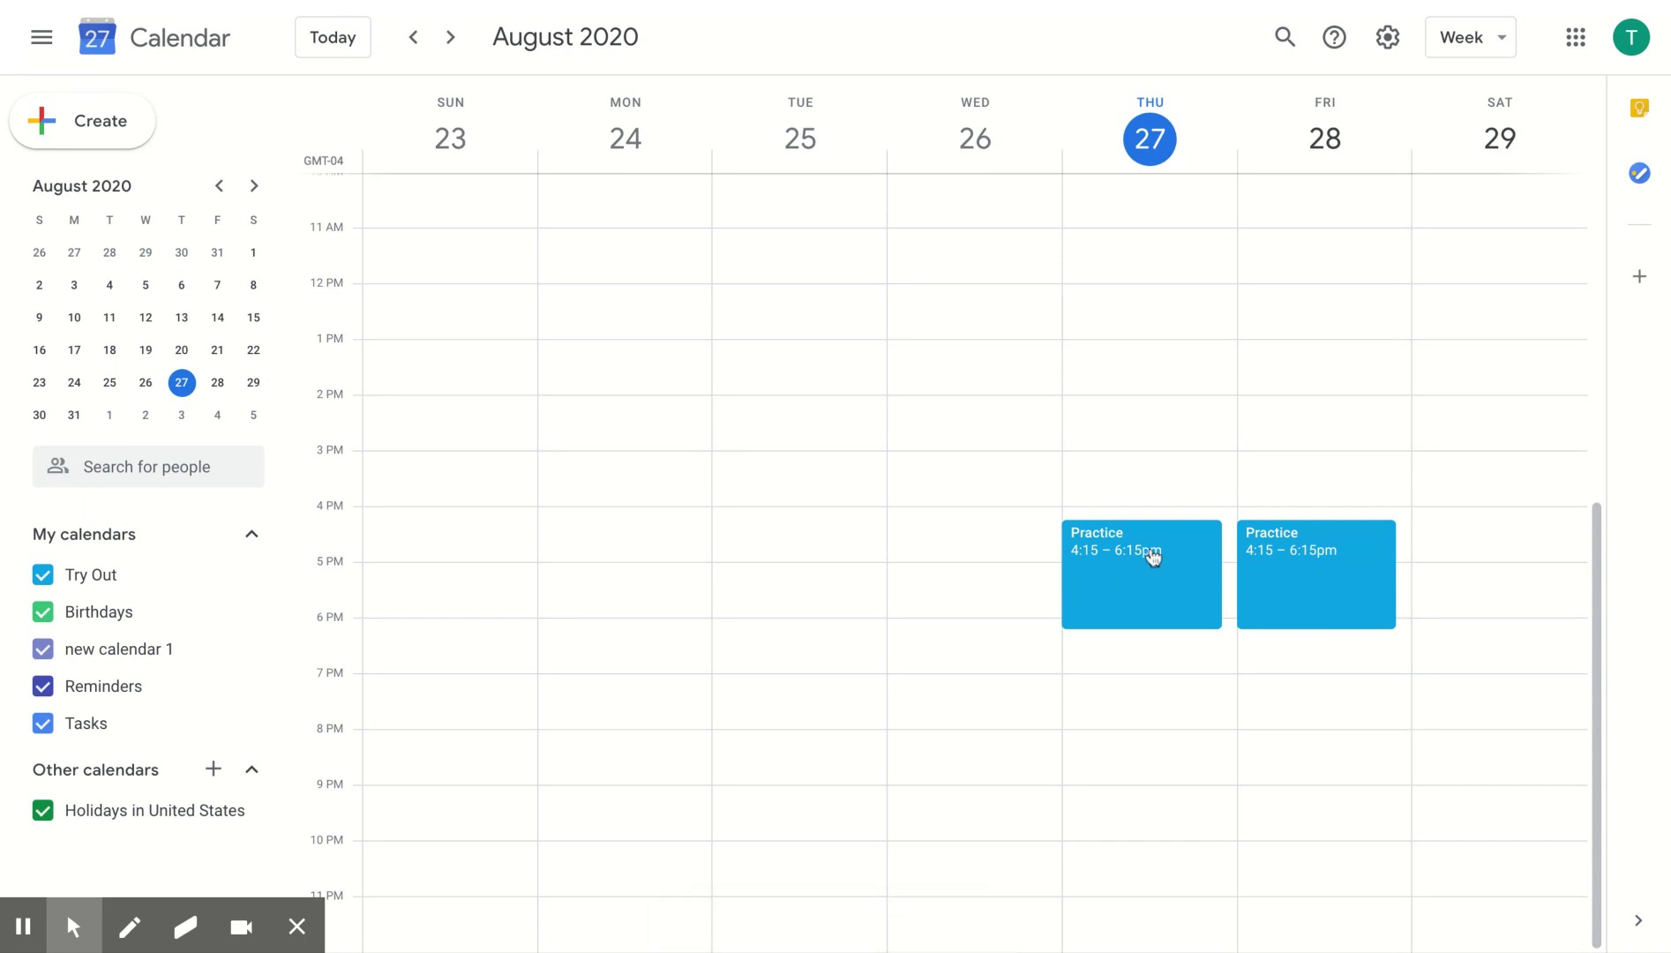
Add a second notification 10 minutes before Thursday's Practice event and save it for this and following events.
click(1152, 556)
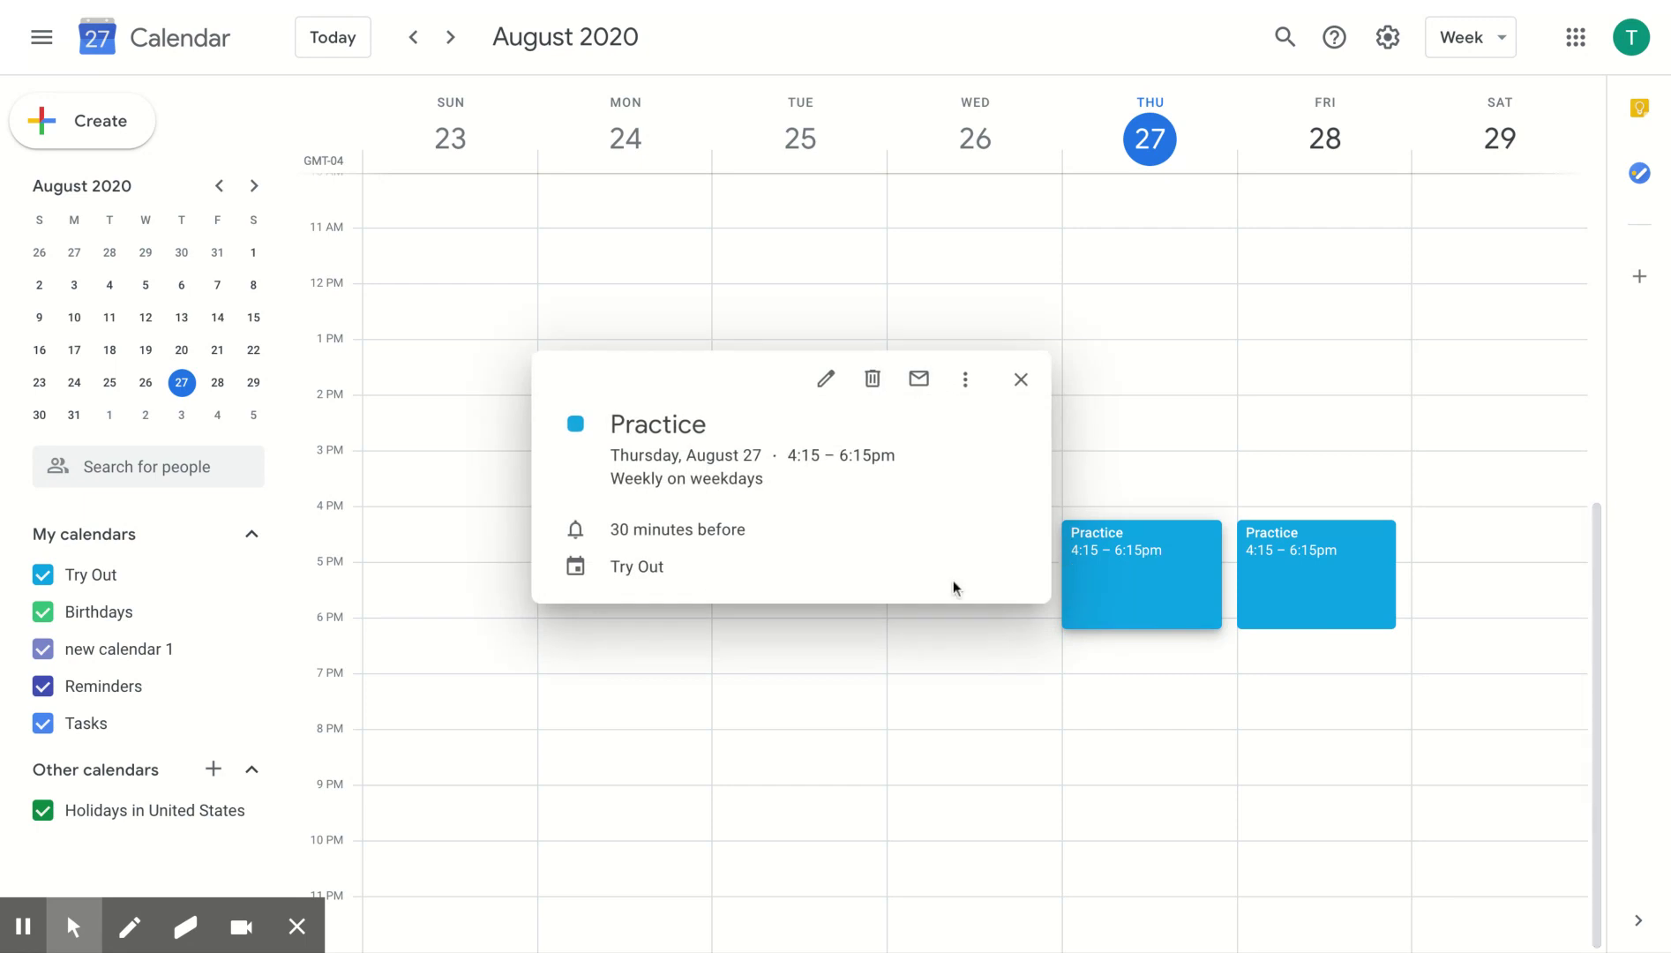
click(825, 378)
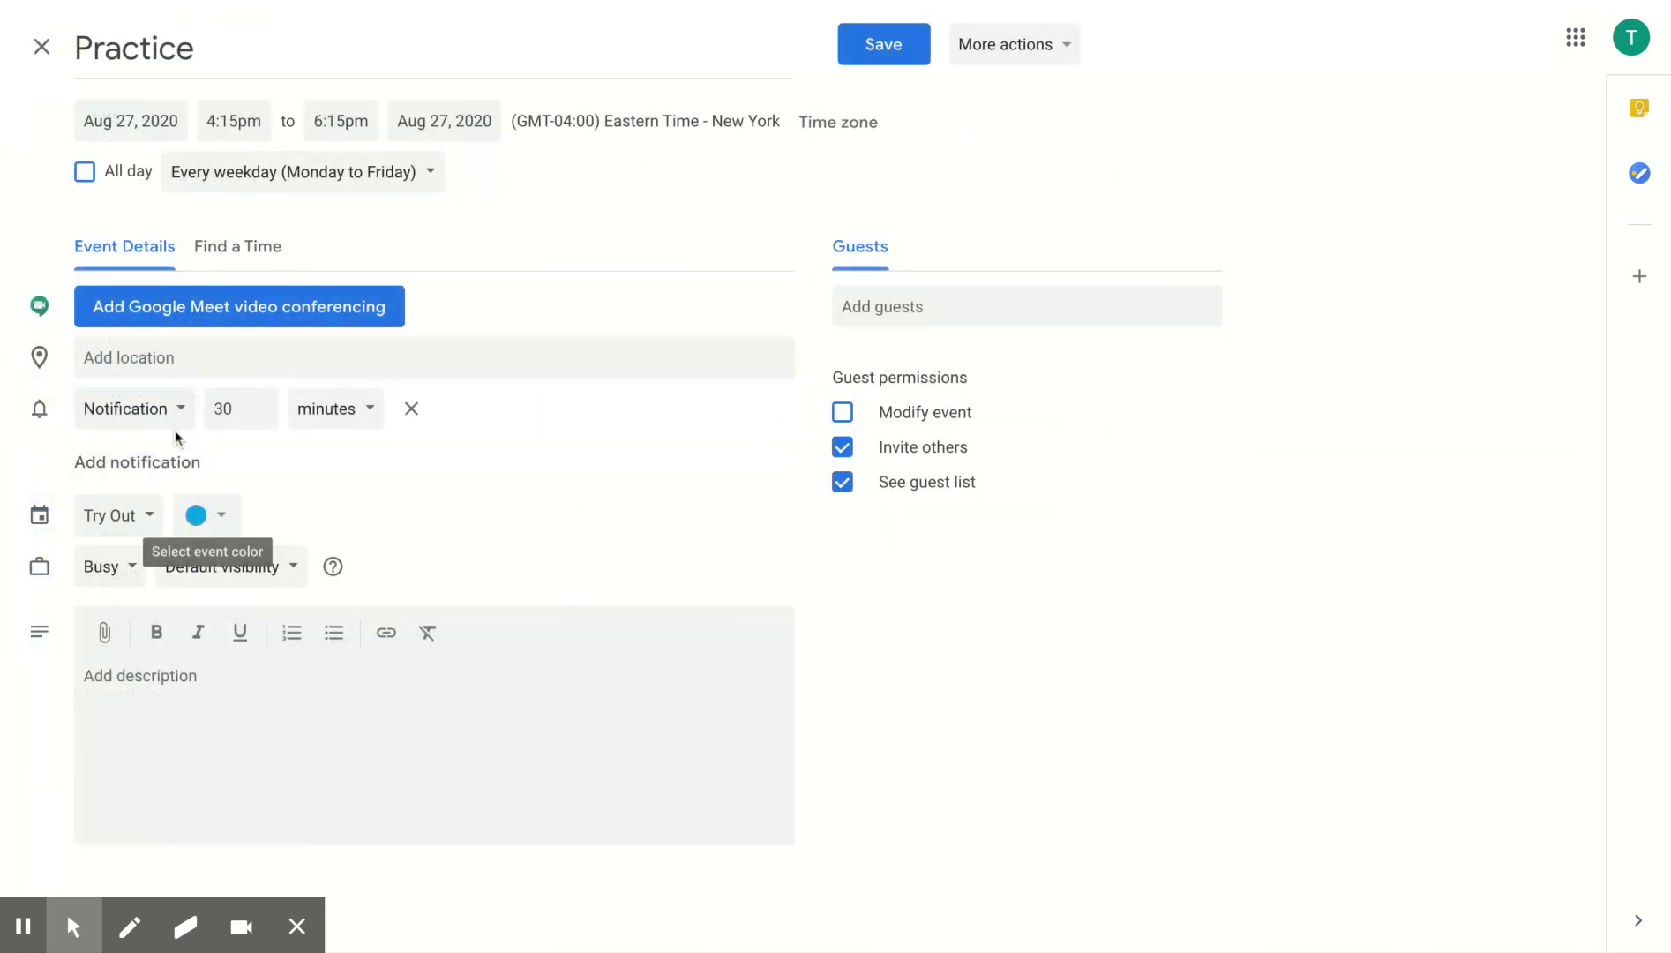
click(142, 462)
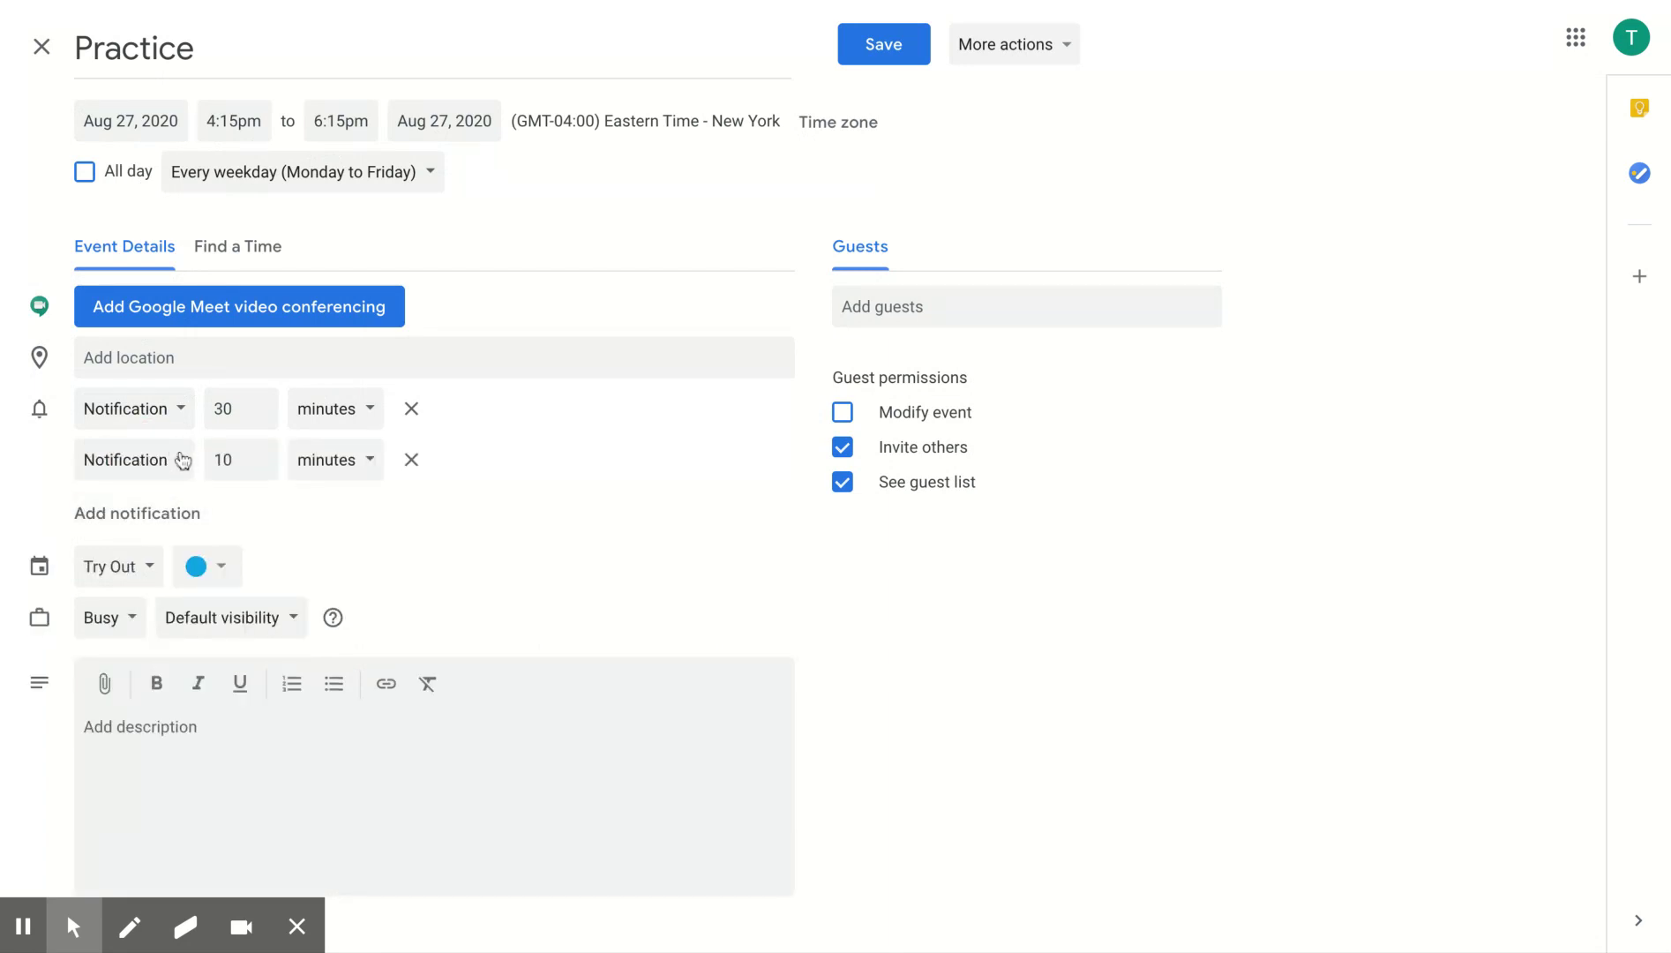
click(183, 452)
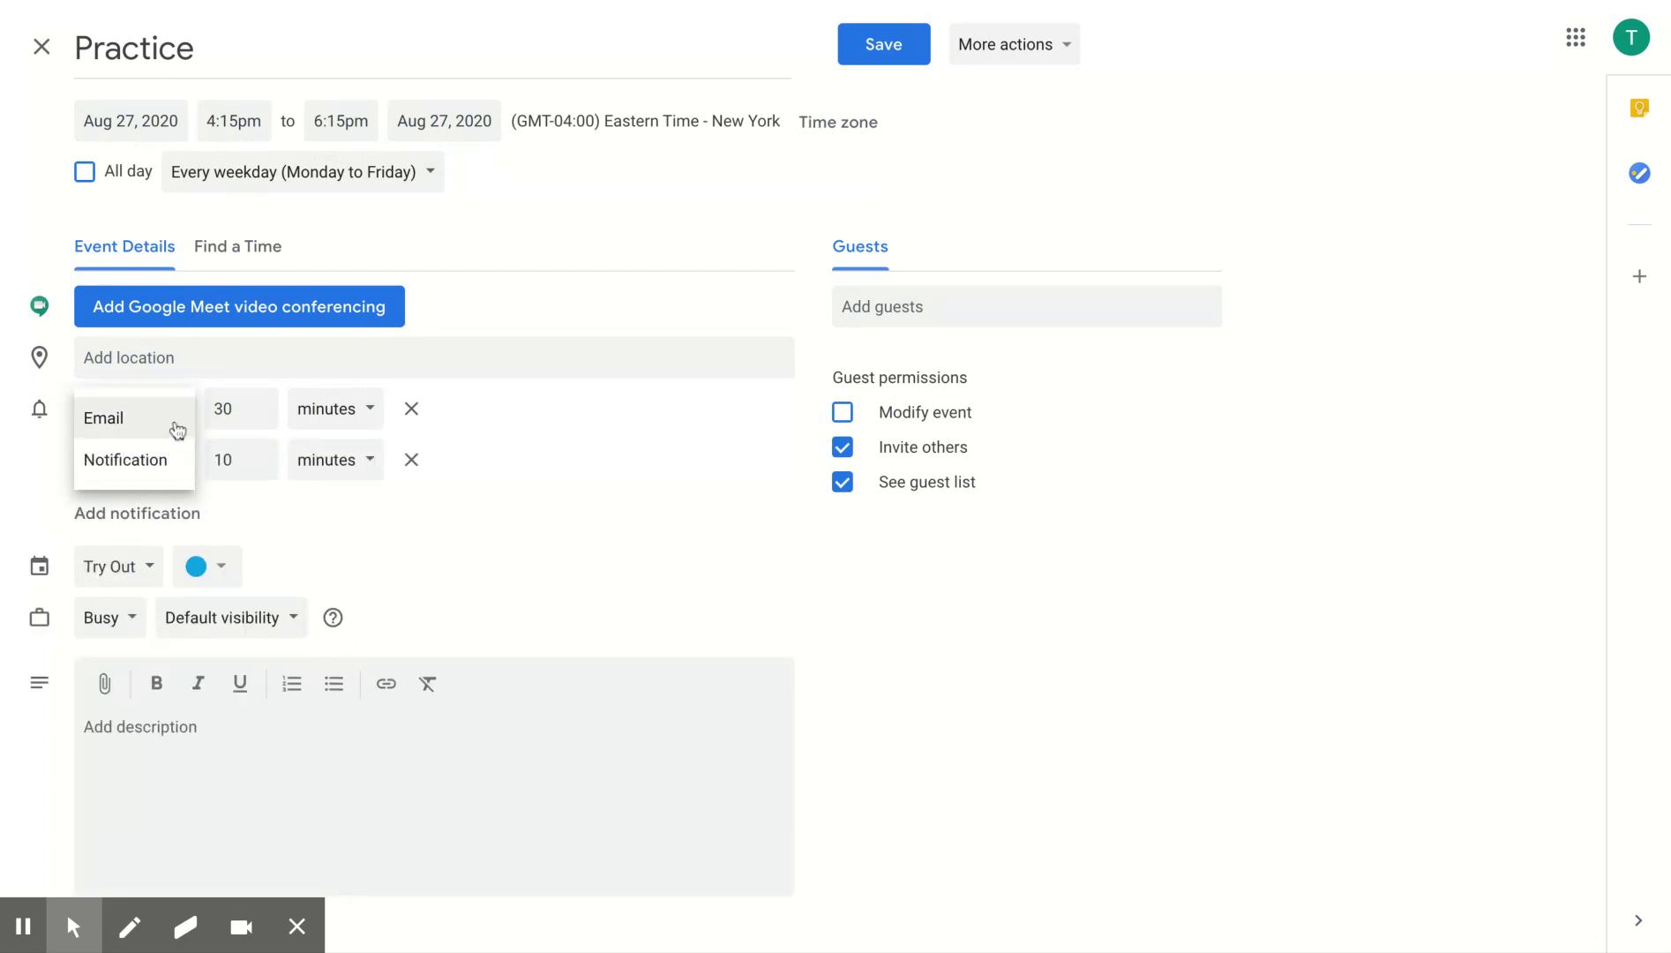
click(168, 468)
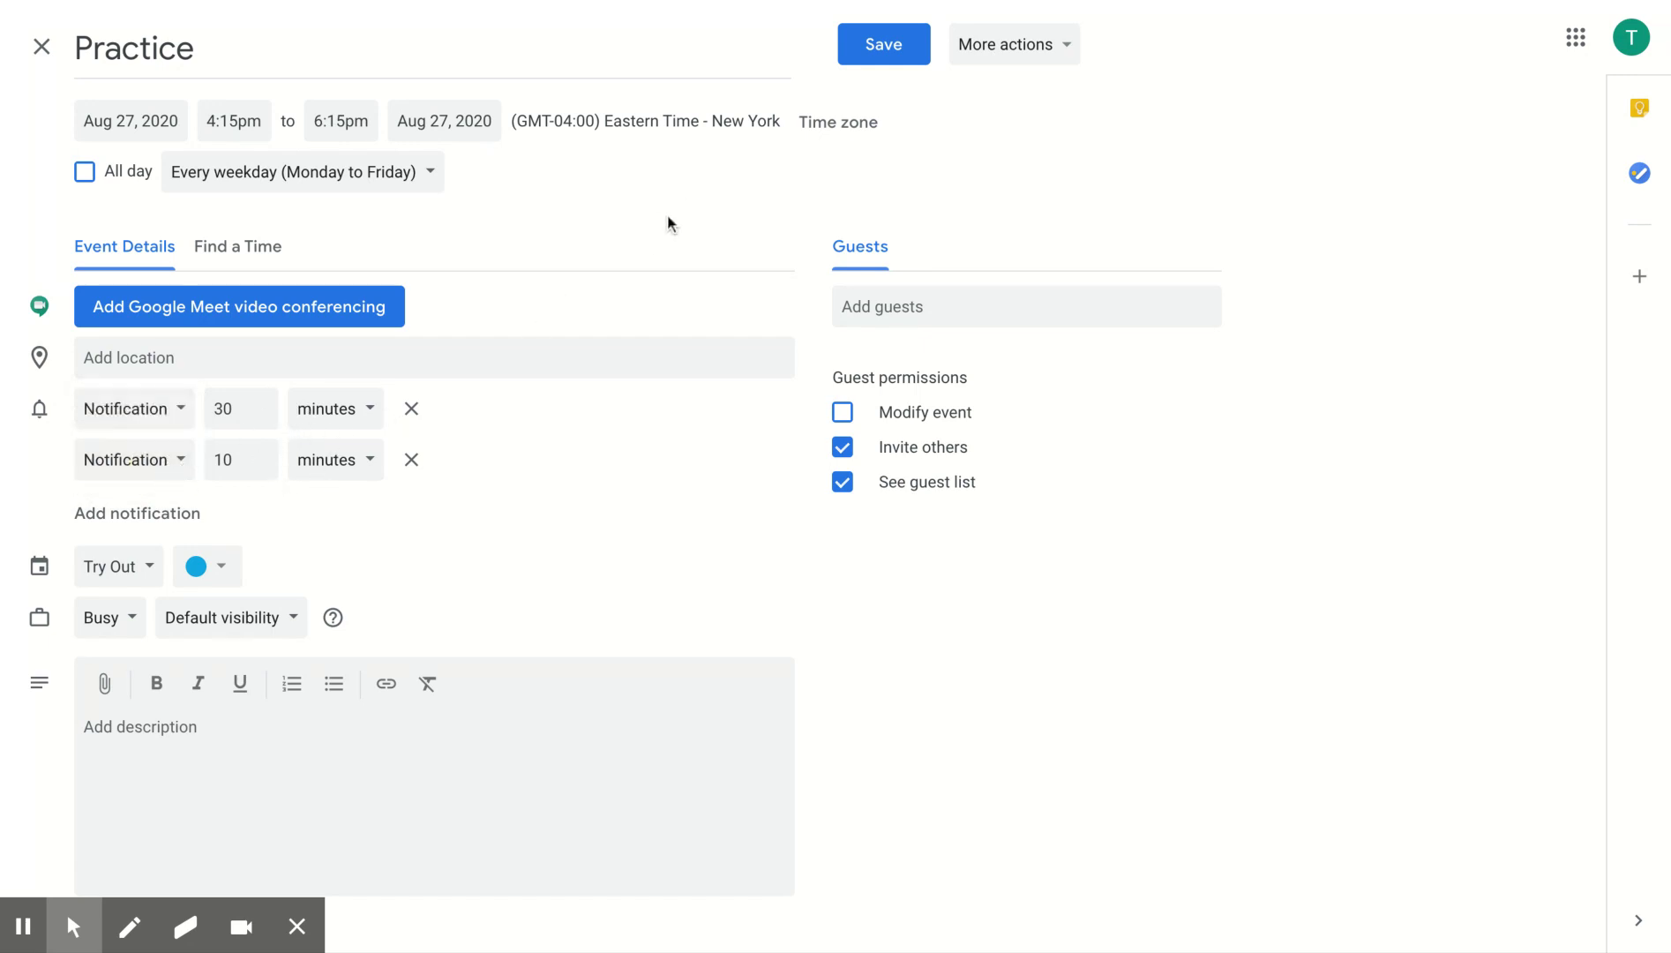
click(880, 55)
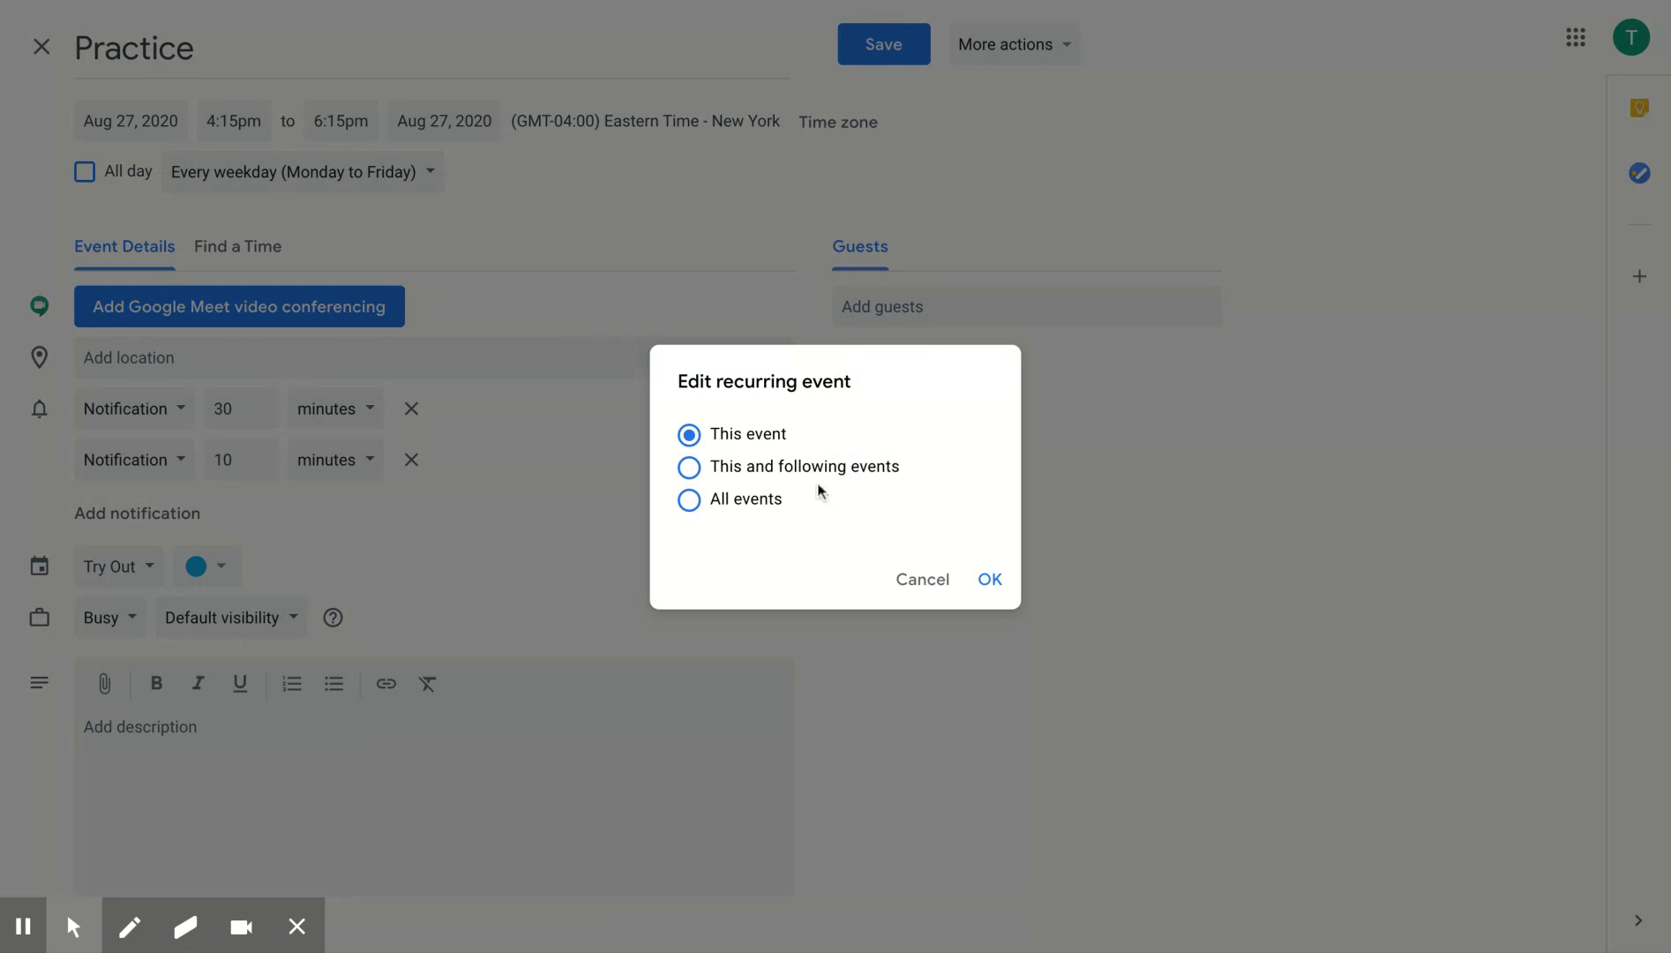
click(688, 470)
click(986, 578)
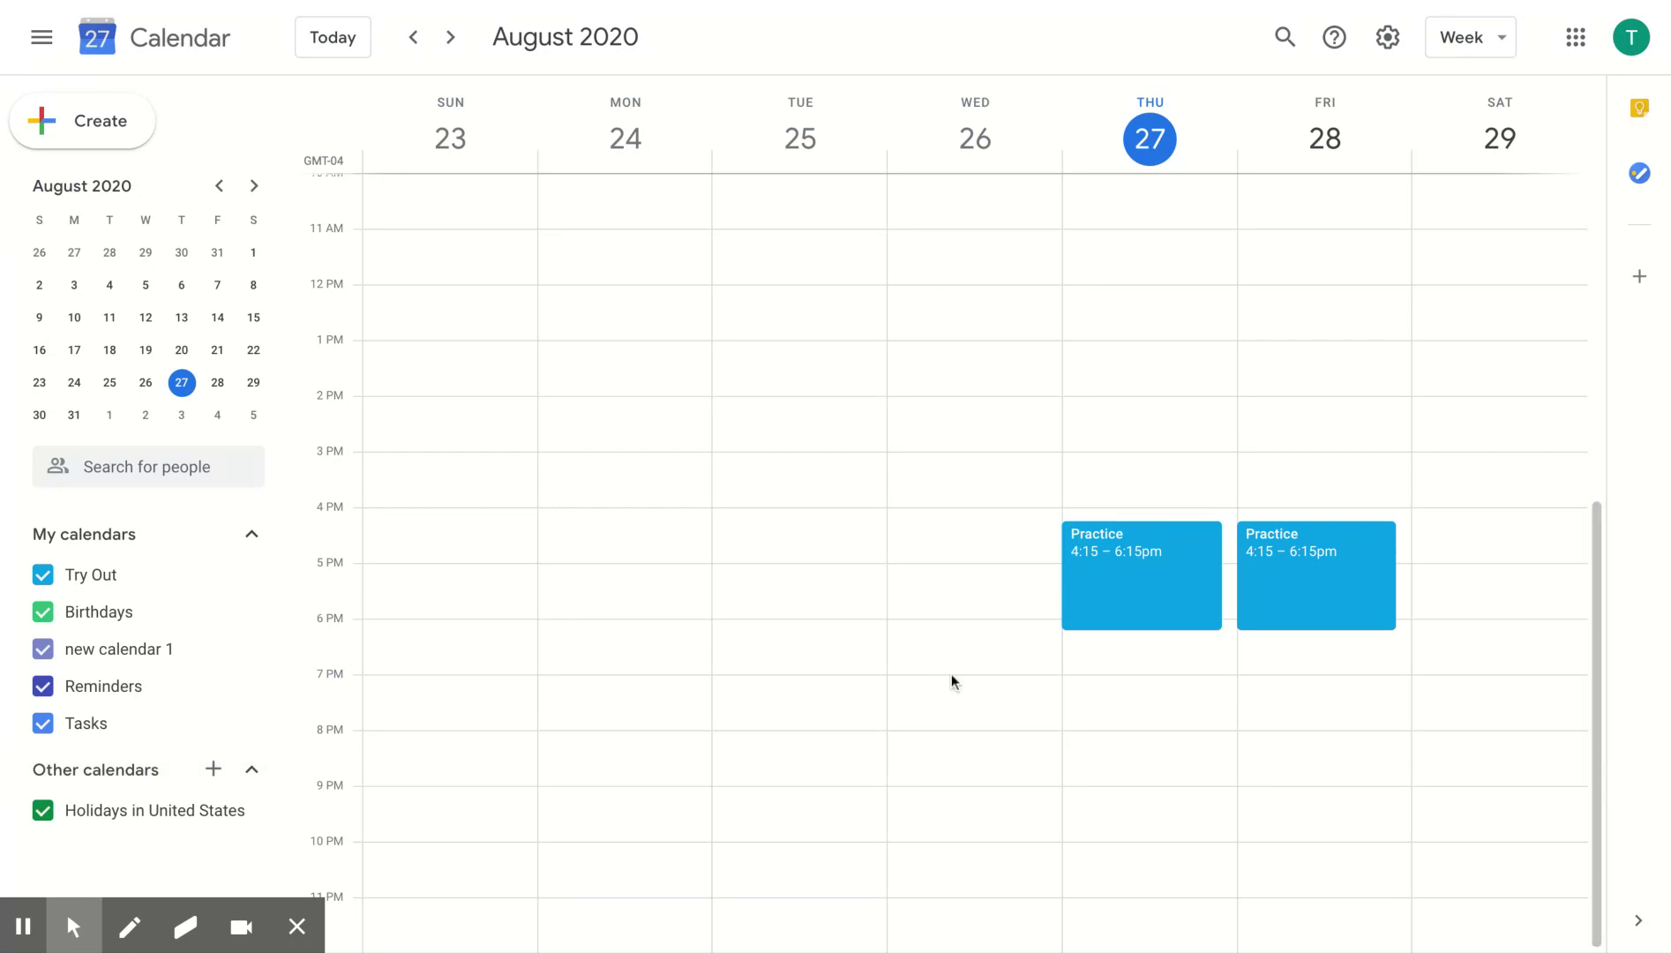
Open Thursday's Practice event for editing and enter the placeholder text "dvbfhbvhjbb,rwb" as a guest.
click(1127, 556)
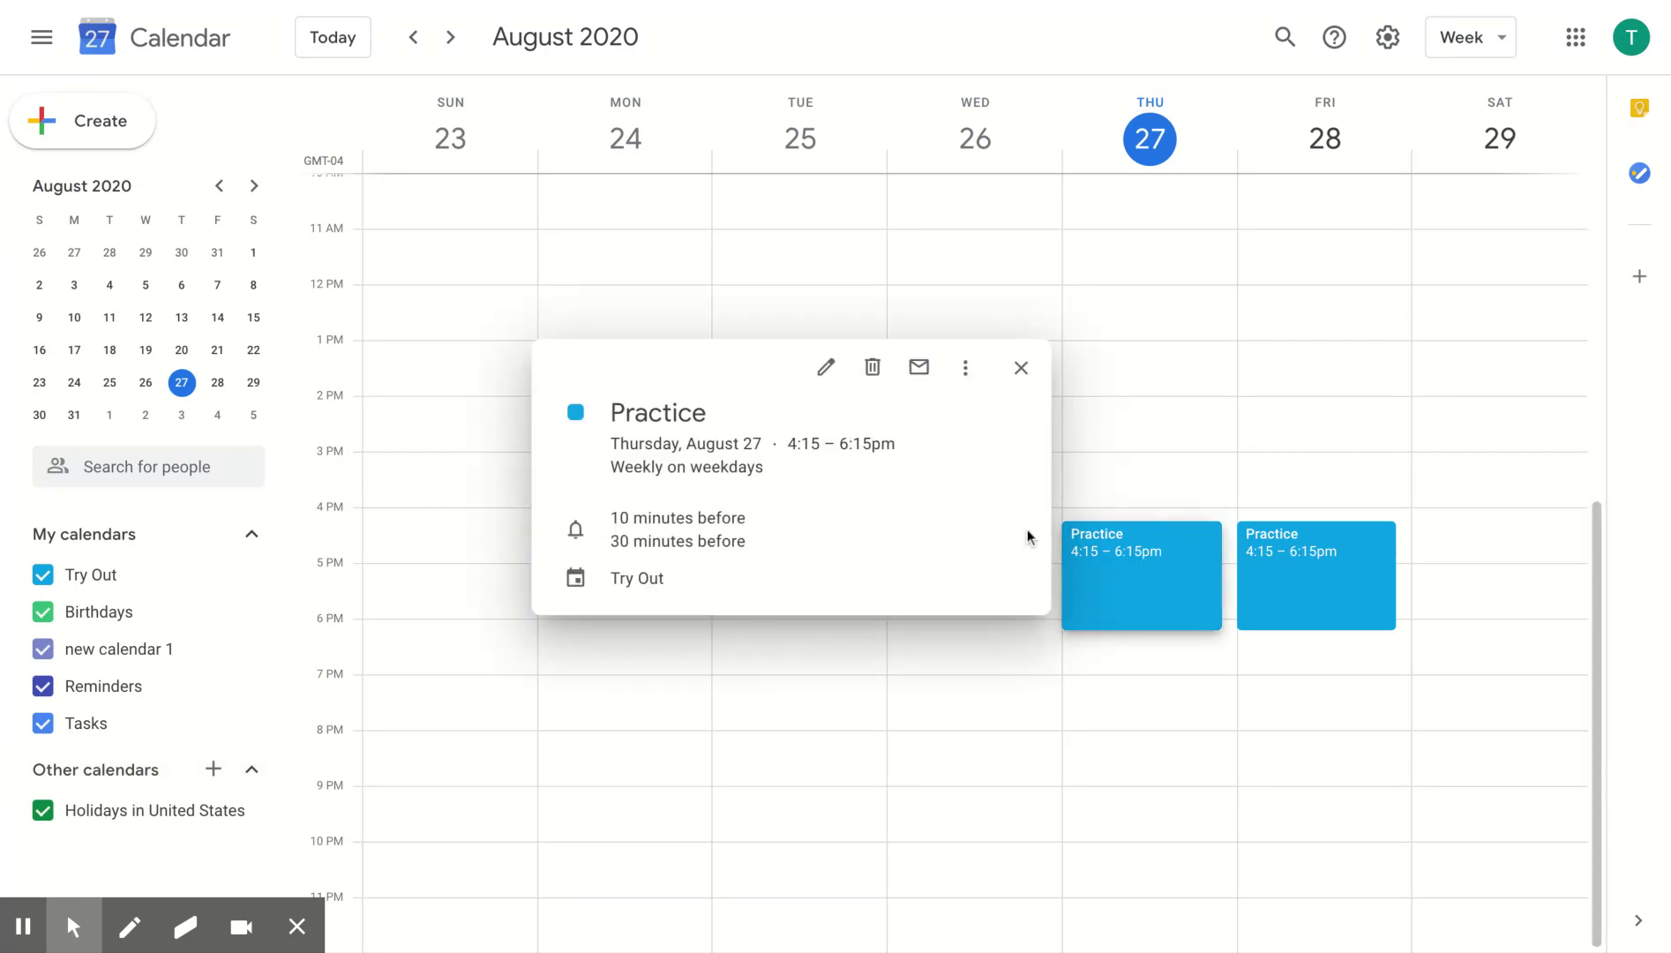
click(826, 370)
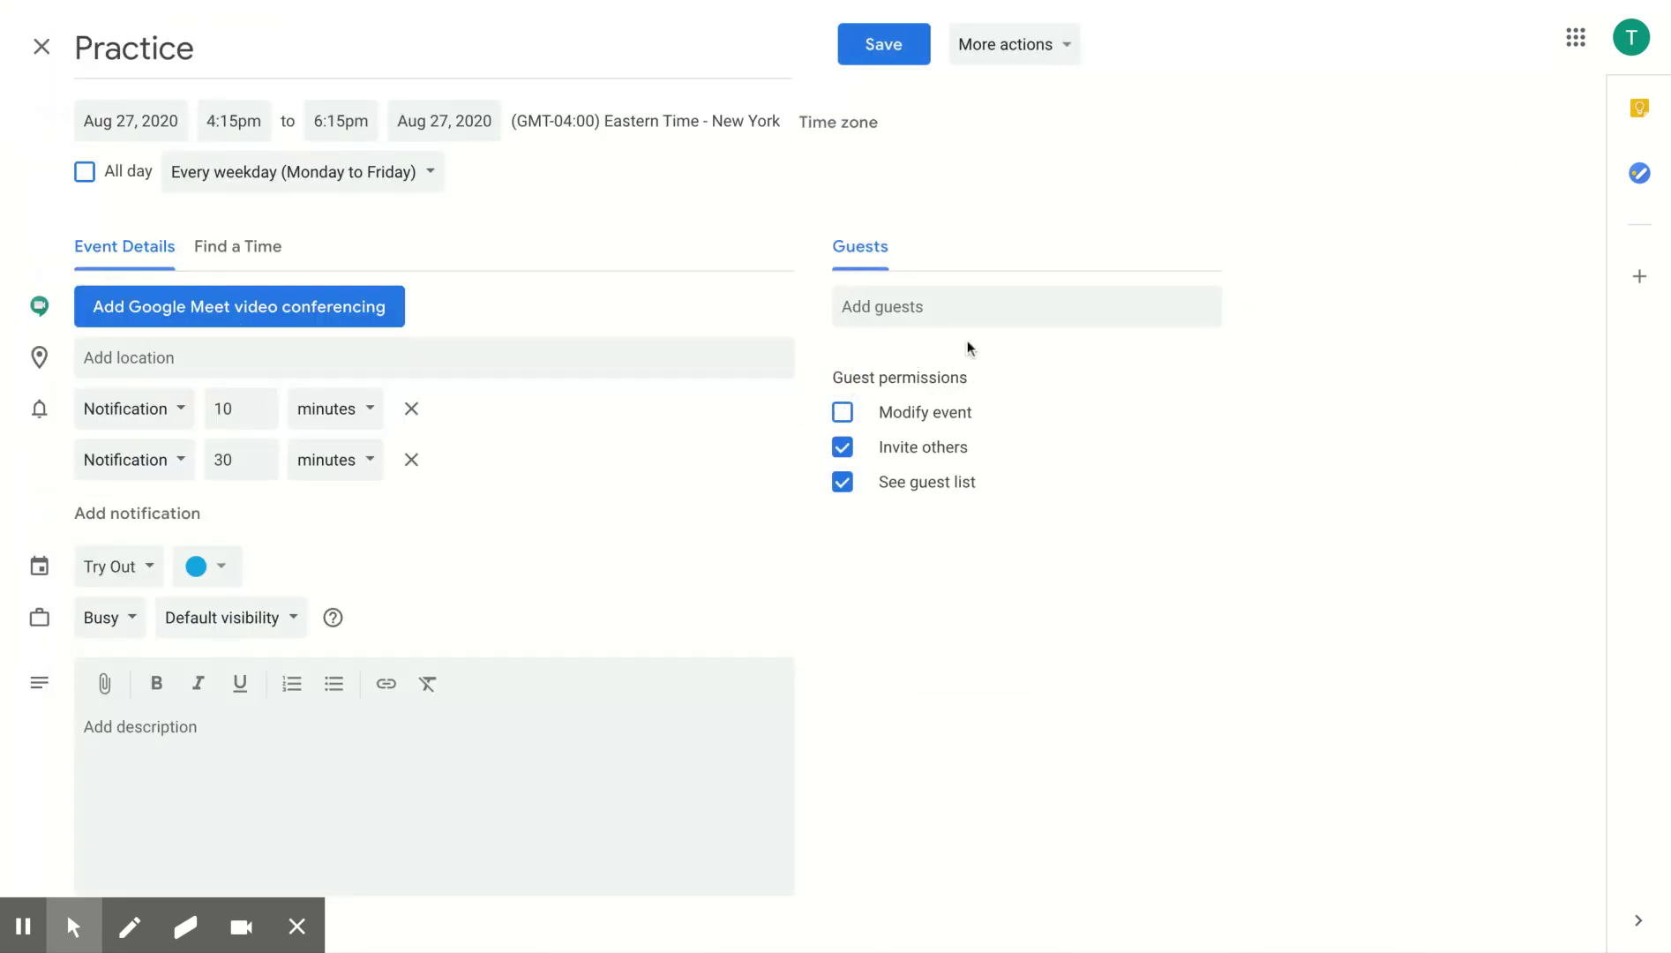
click(873, 307)
text(dvbfhbvhjbb,rwb)
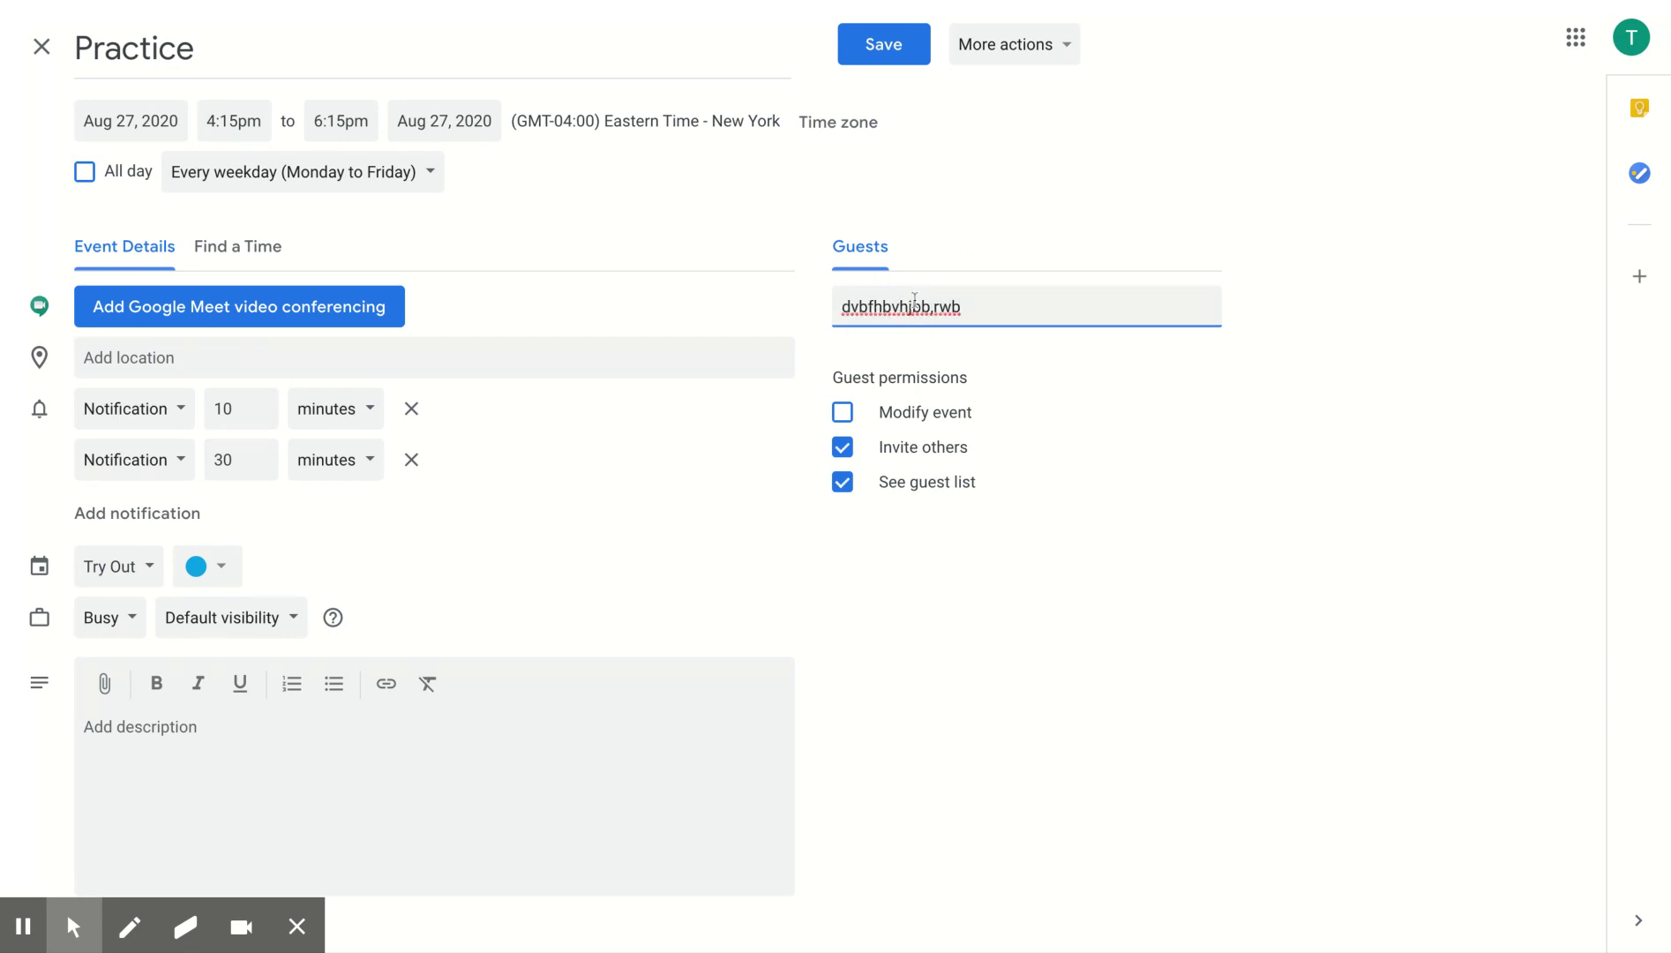
Clear the placeholder guest entry from the Practice event and save the event.
click(913, 304)
key(BackSpace)
key(BackSpace)
key(BackSpace)
key(BackSpace)
key(BackSpace)
key(BackSpace)
key(BackSpace)
key(BackSpace)
key(BackSpace)
key(BackSpace)
key(BackSpace)
key(BackSpace)
key(BackSpace)
key(BackSpace)
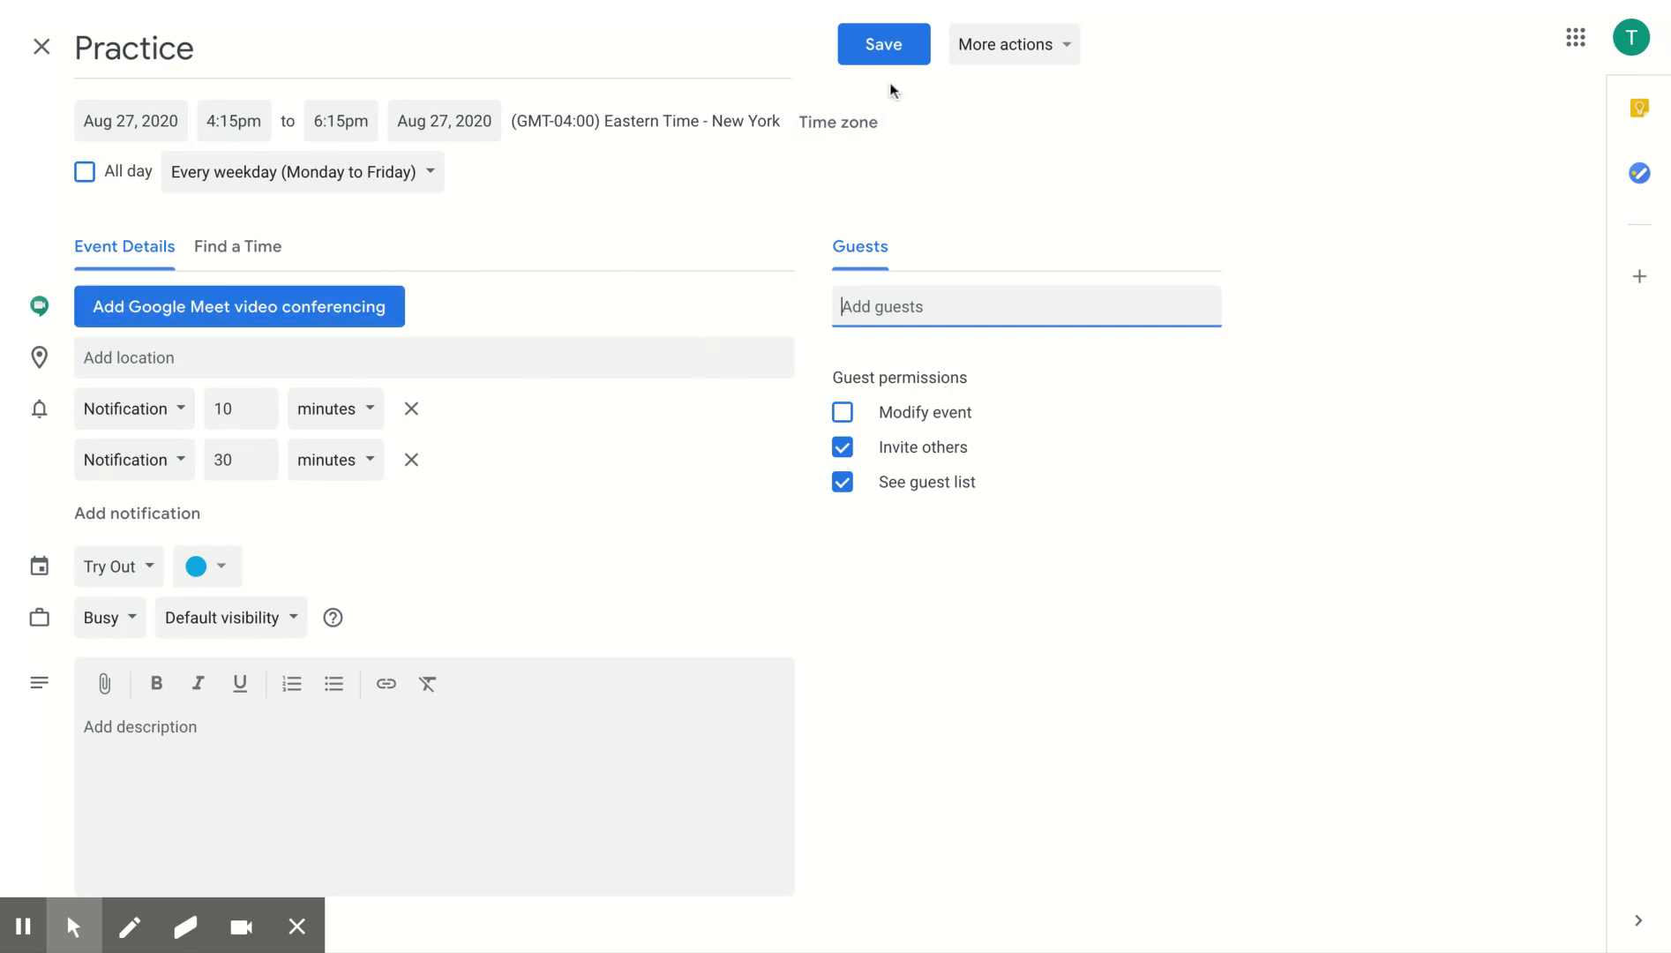
click(879, 55)
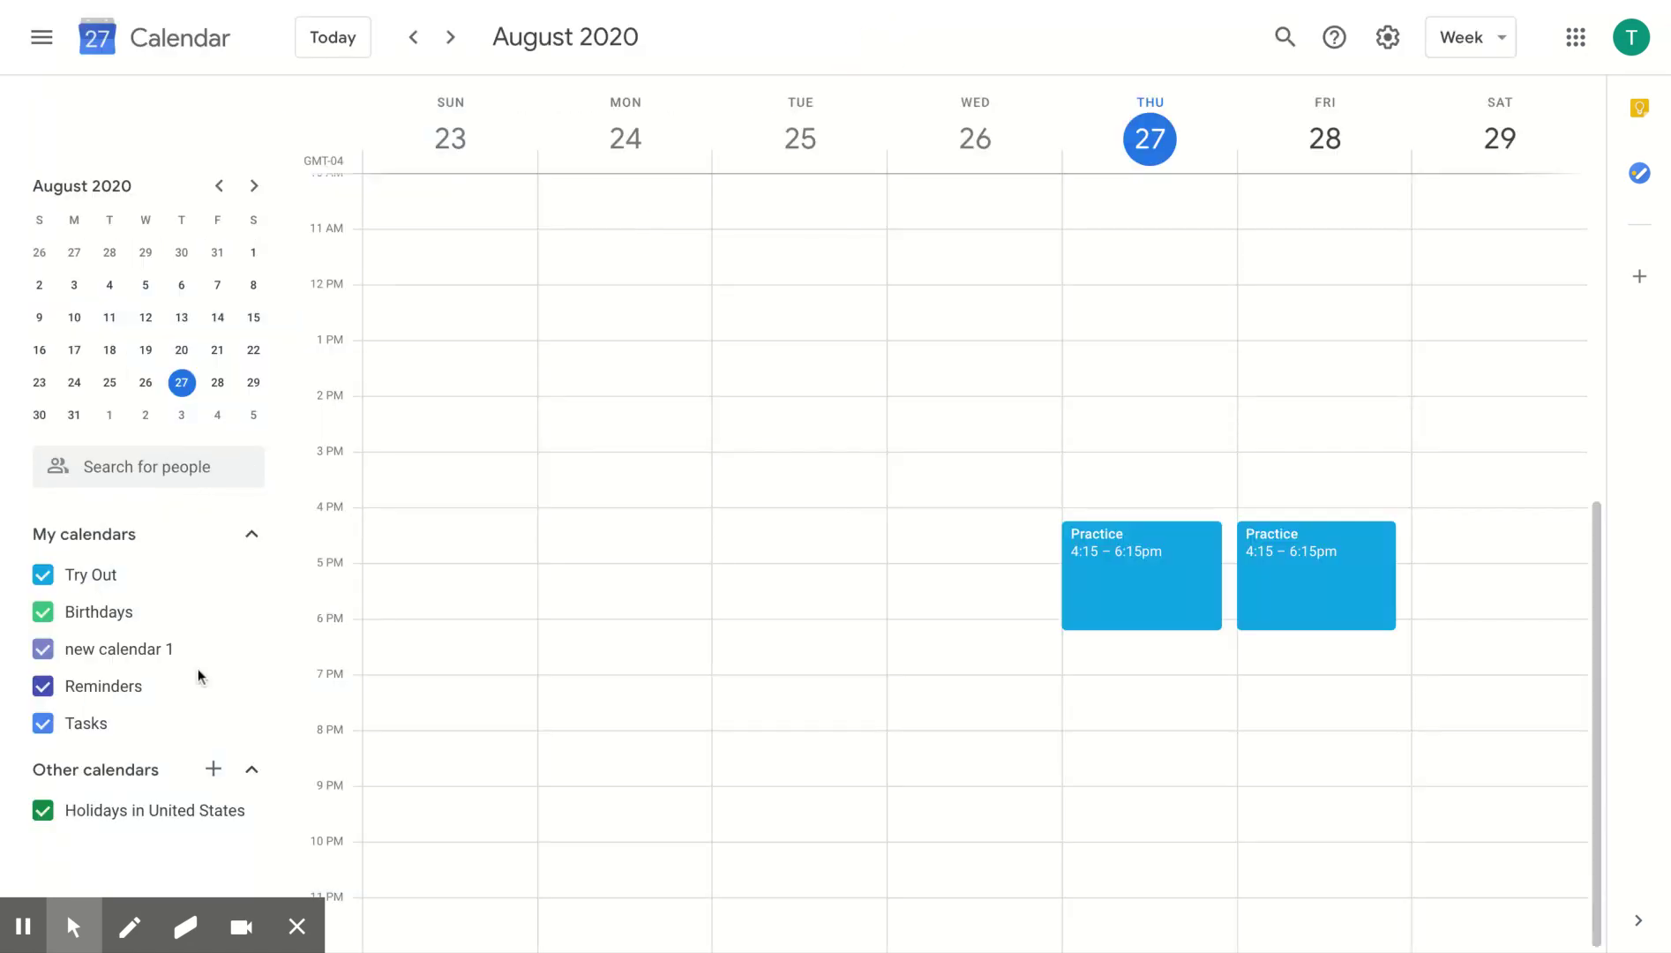
click(23, 926)
click(23, 926)
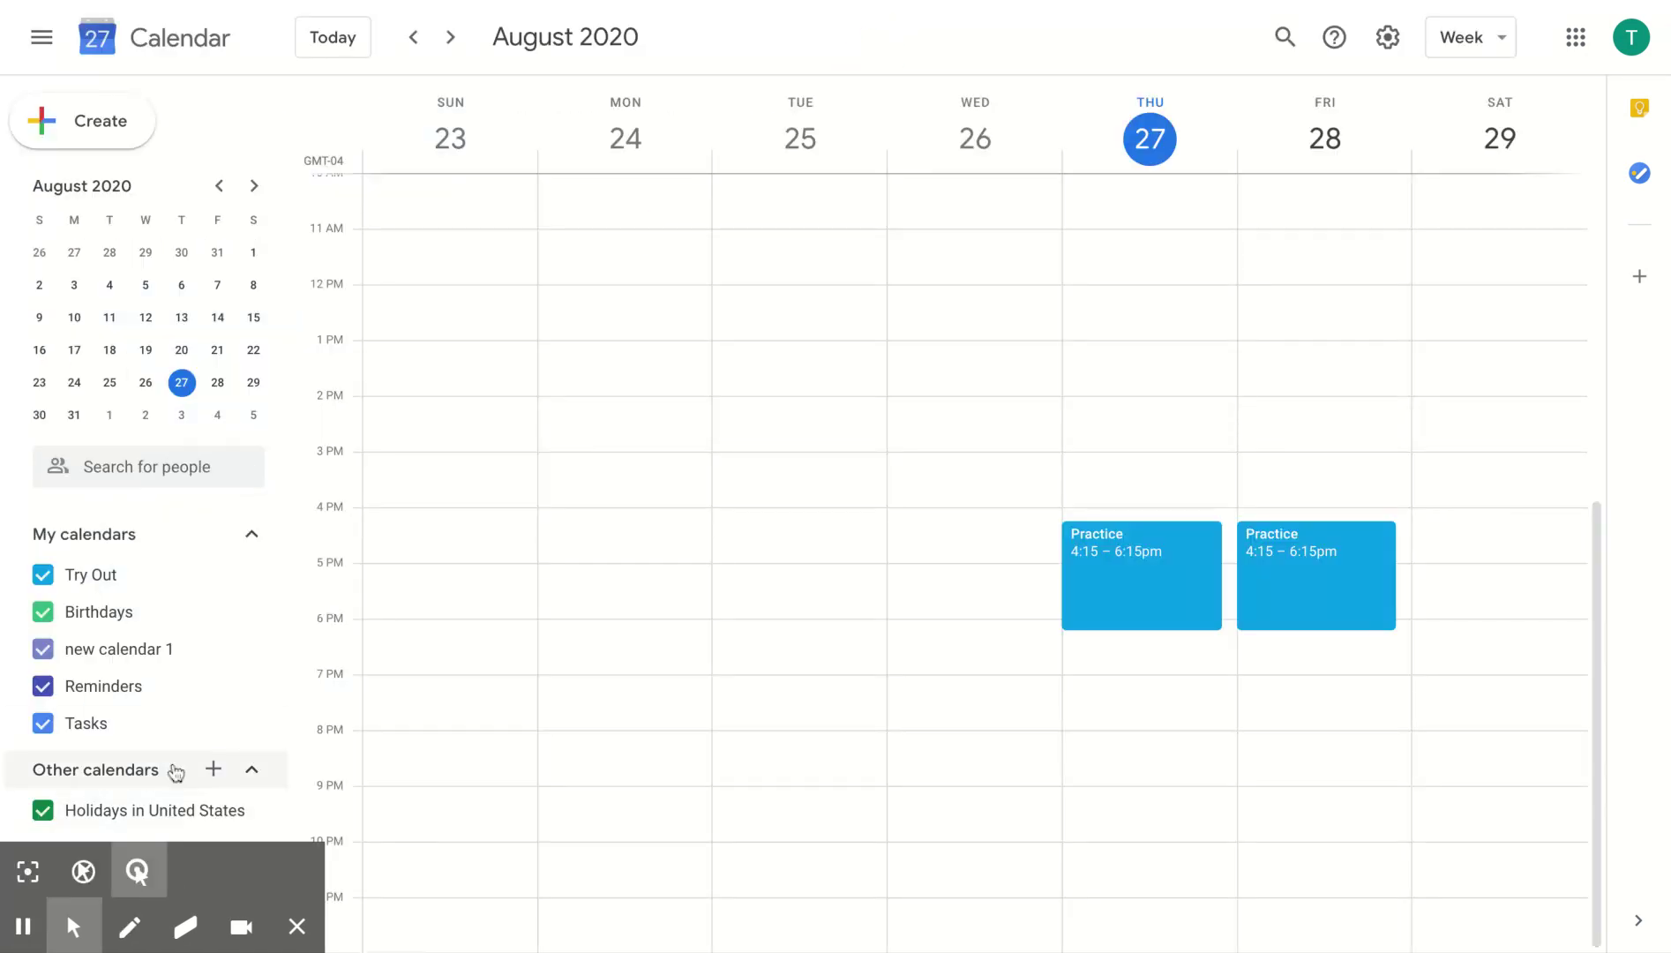
Open the settings and sharing options of new calendar 1 at the section for sharing with specific people.
mouse_move(243, 667)
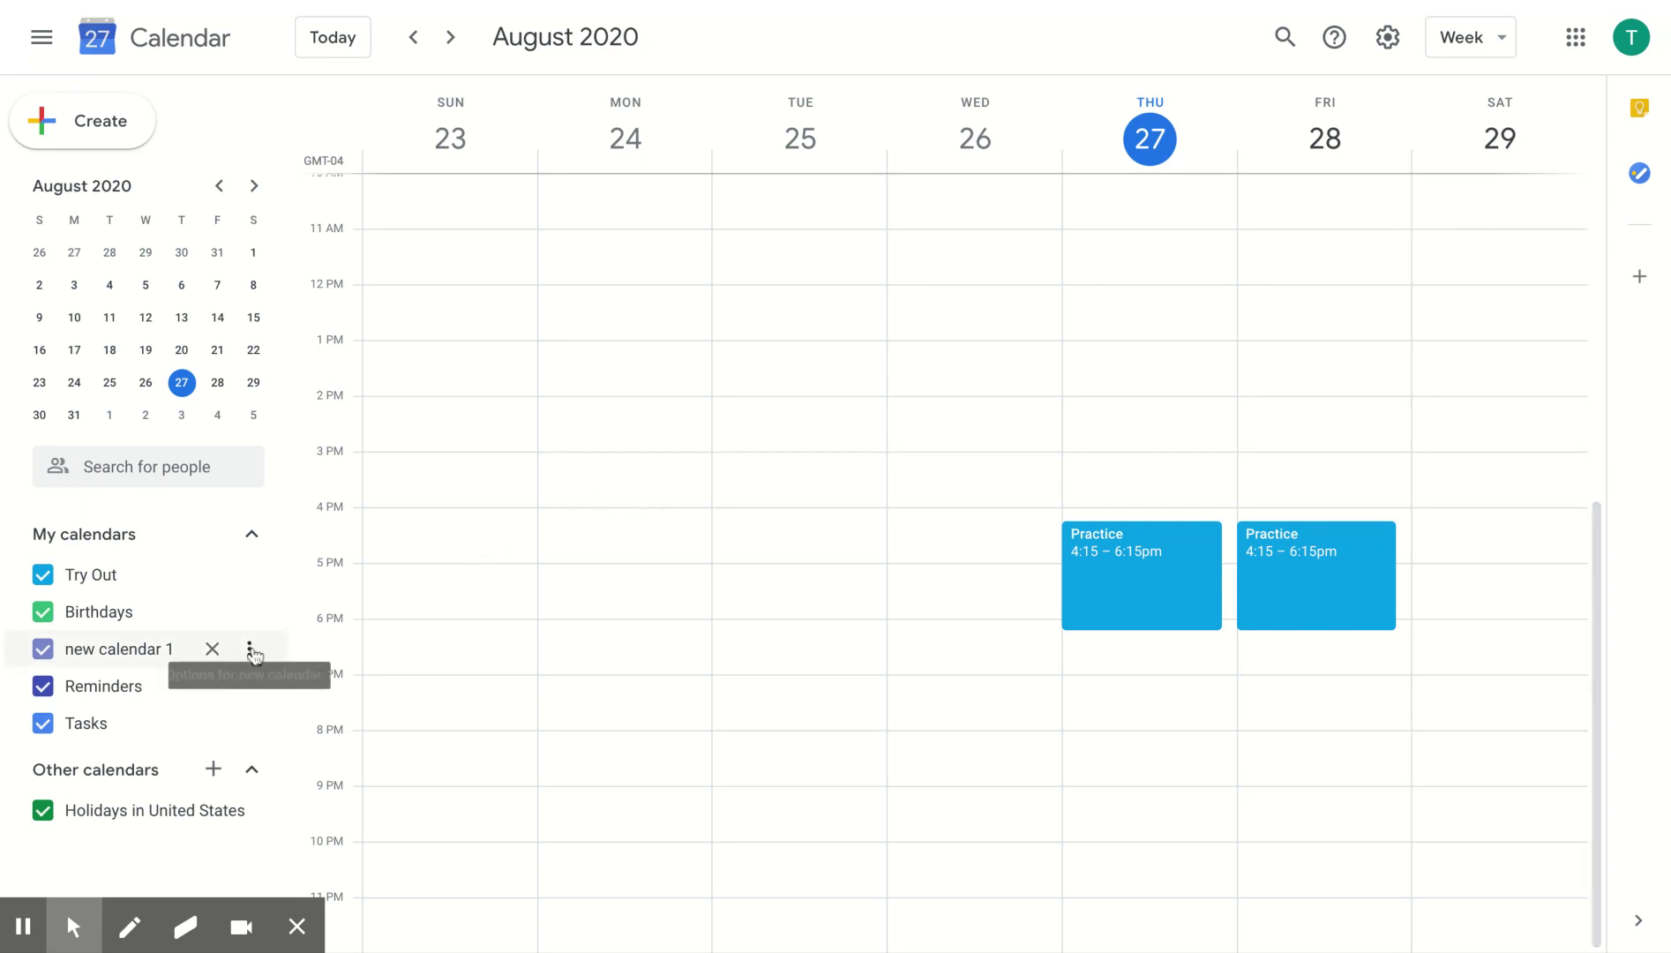
click(251, 652)
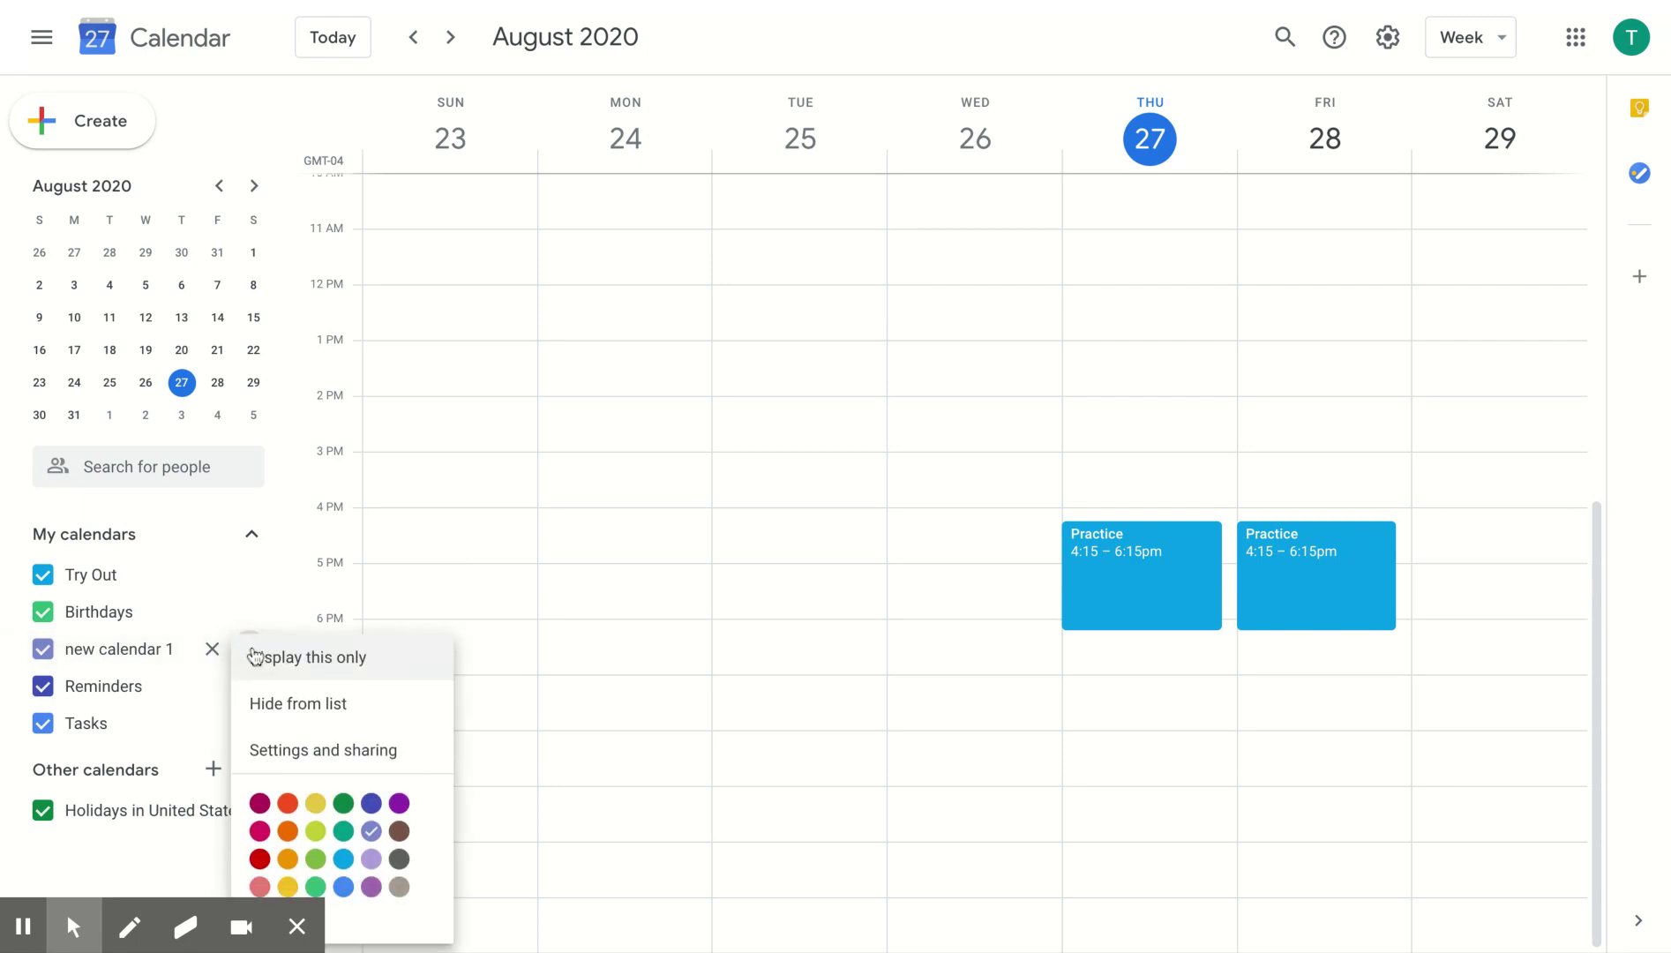
click(291, 746)
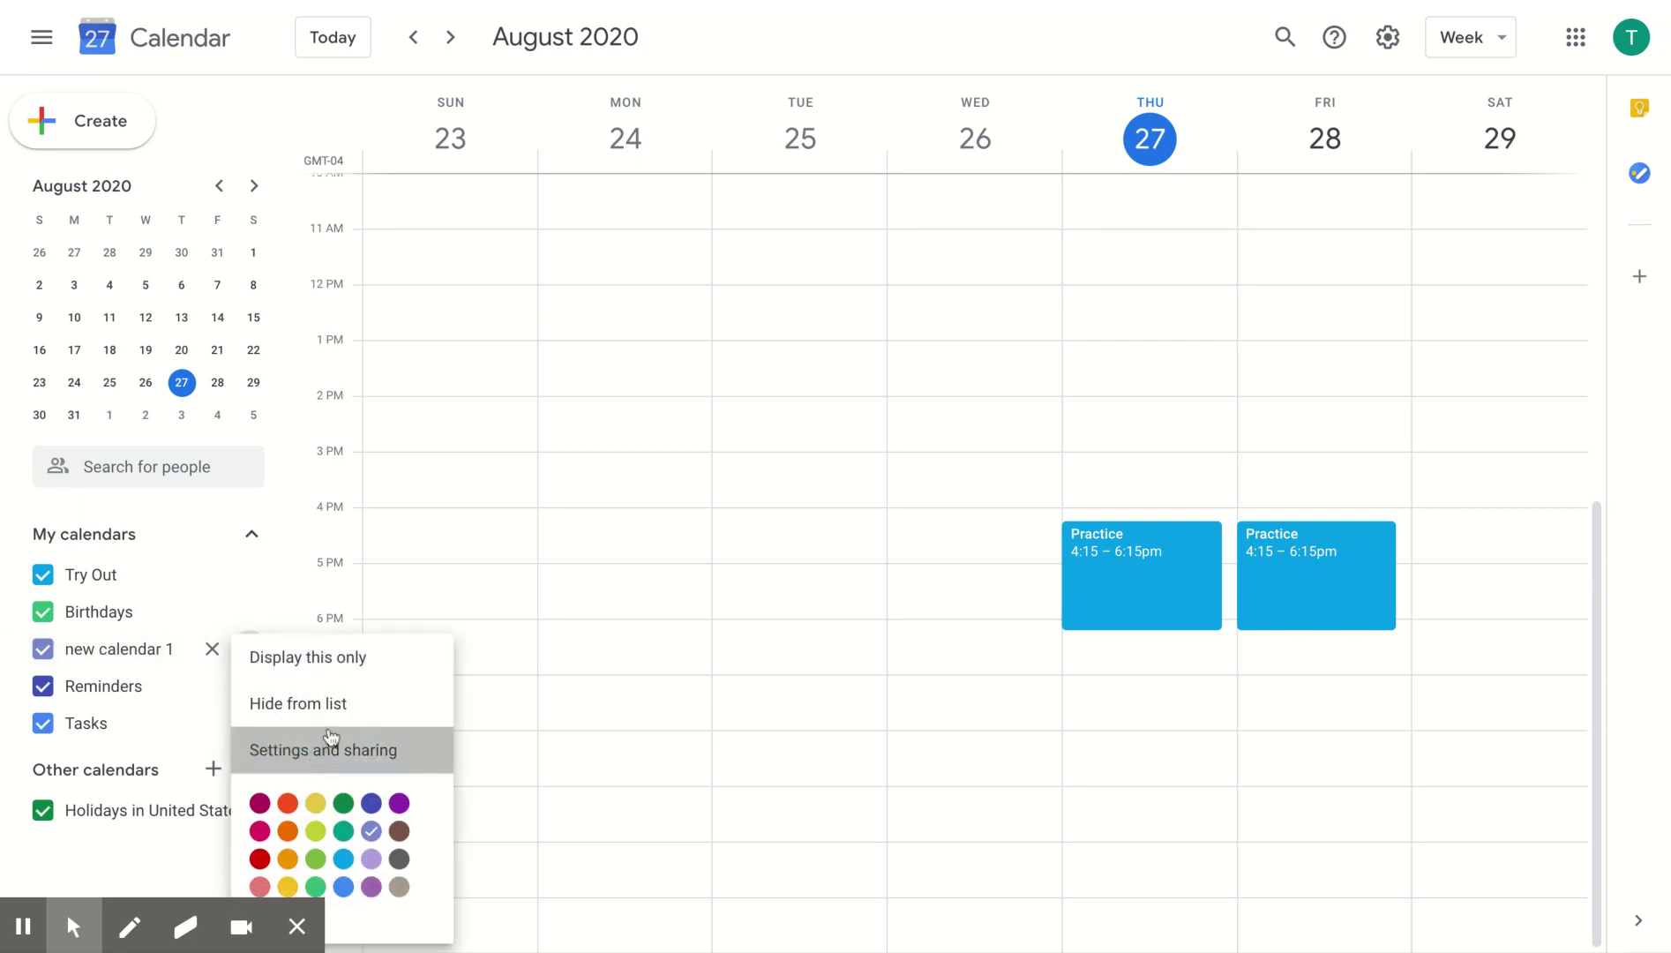
scroll(578, 555, down, 10)
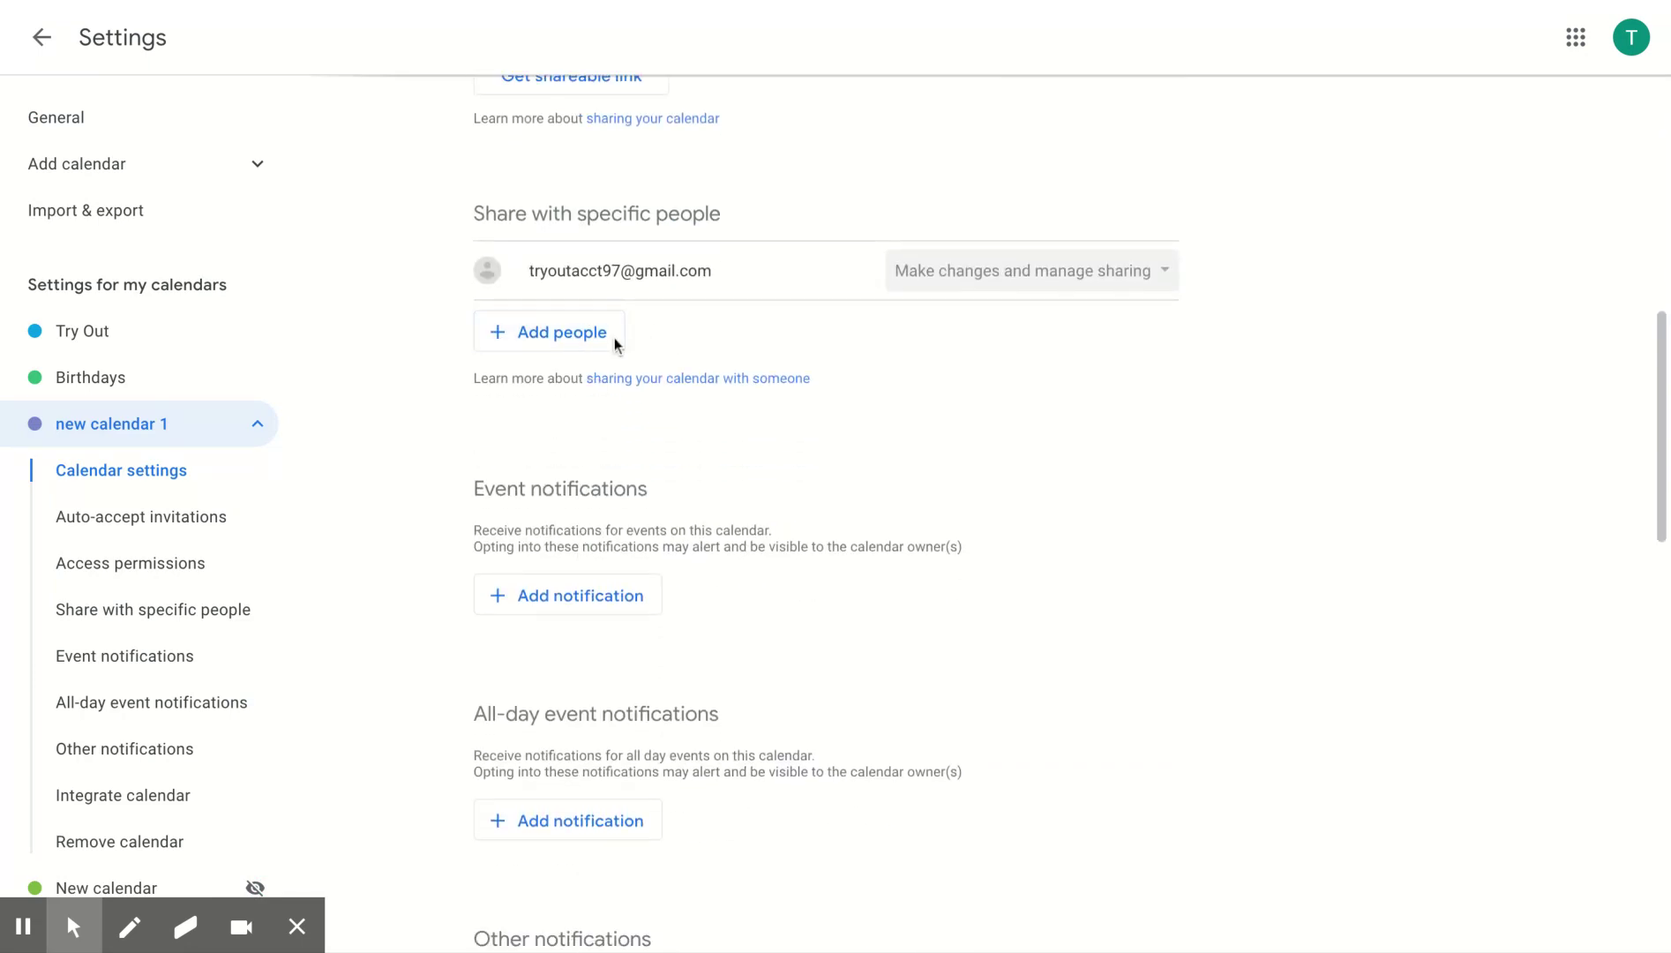
Start sharing new calendar 1 with specific people, view the permission choices, and close the dialog without adding anyone.
click(611, 335)
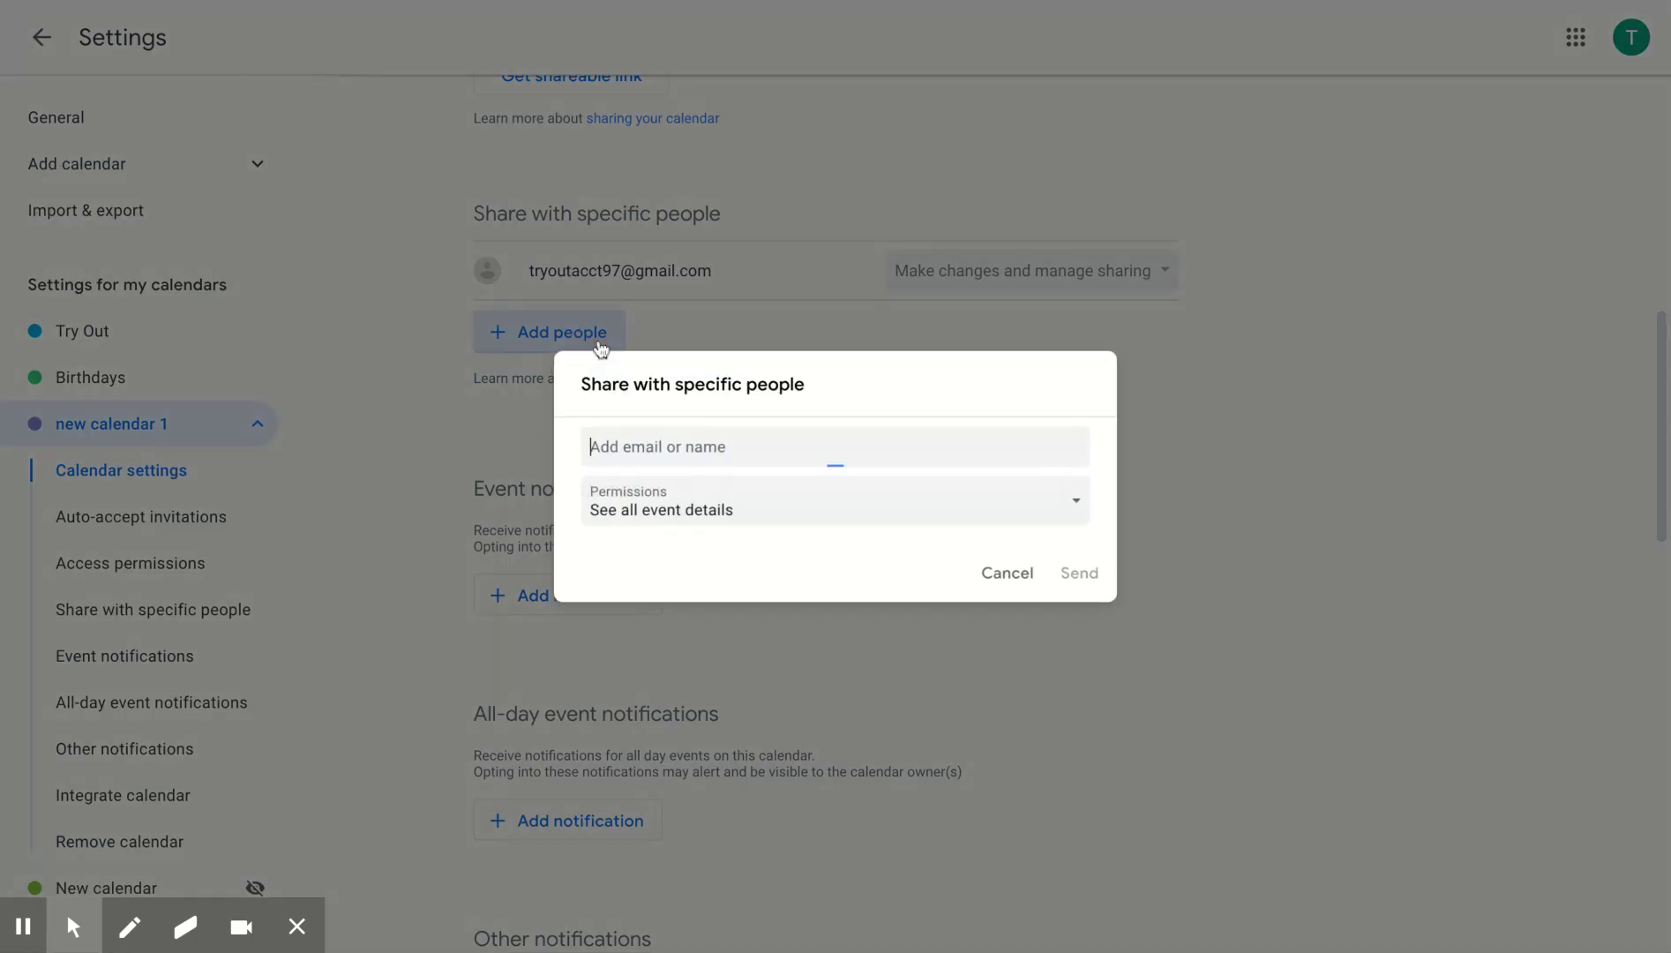
click(1049, 506)
click(931, 711)
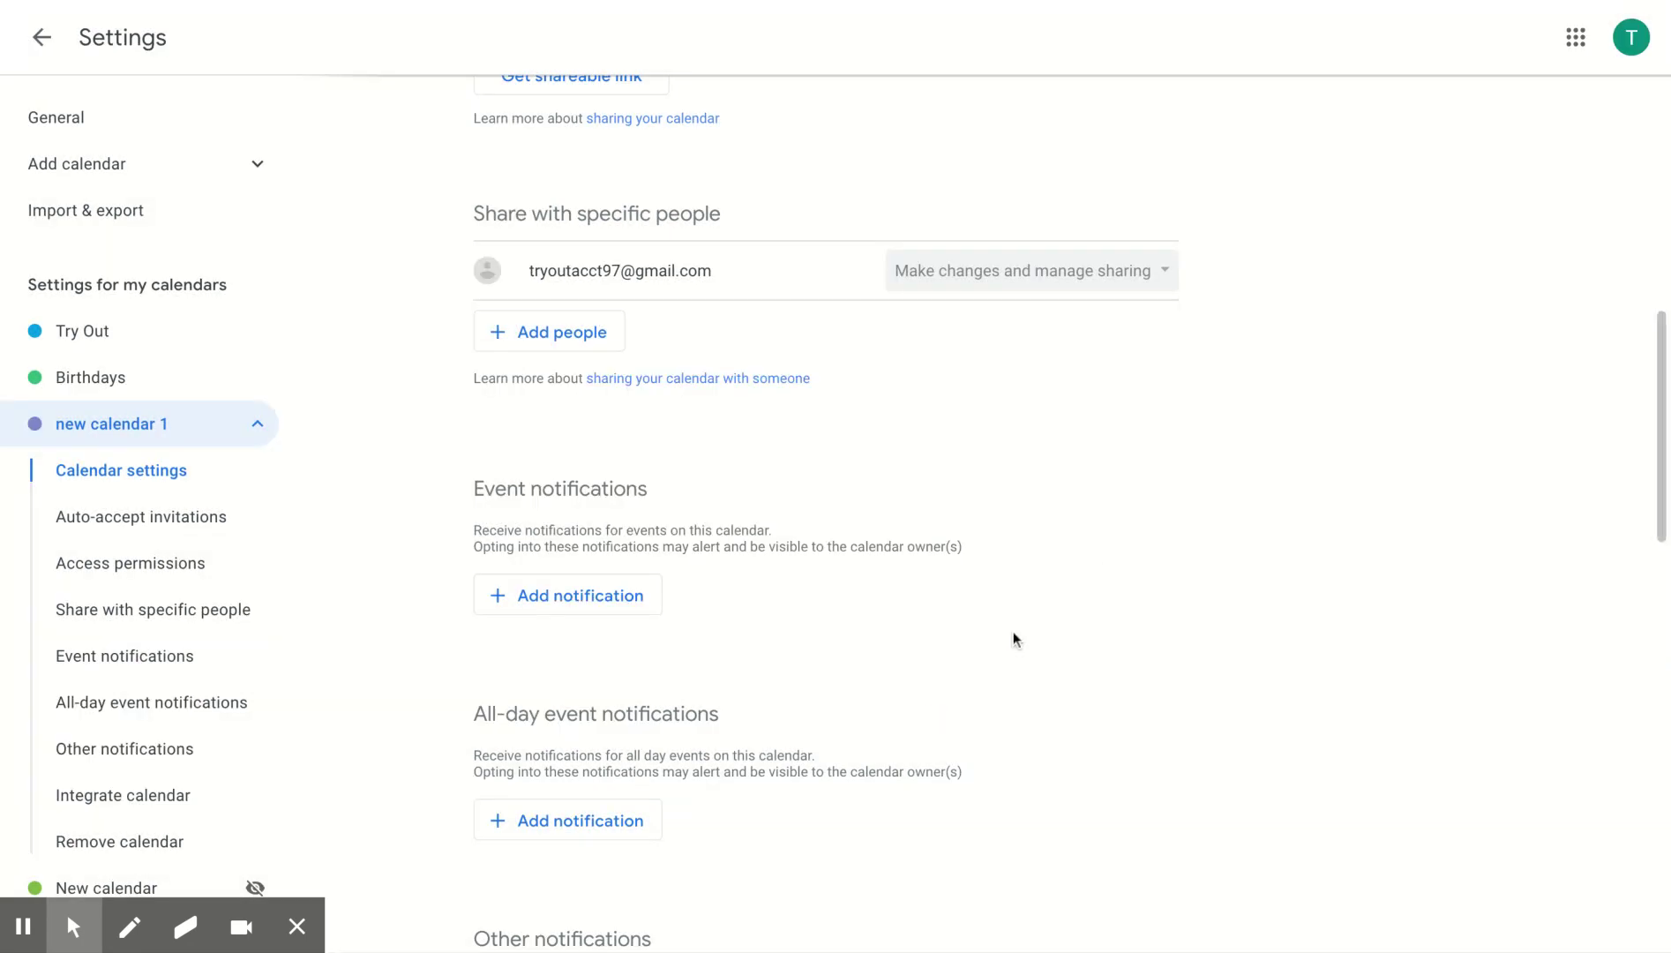